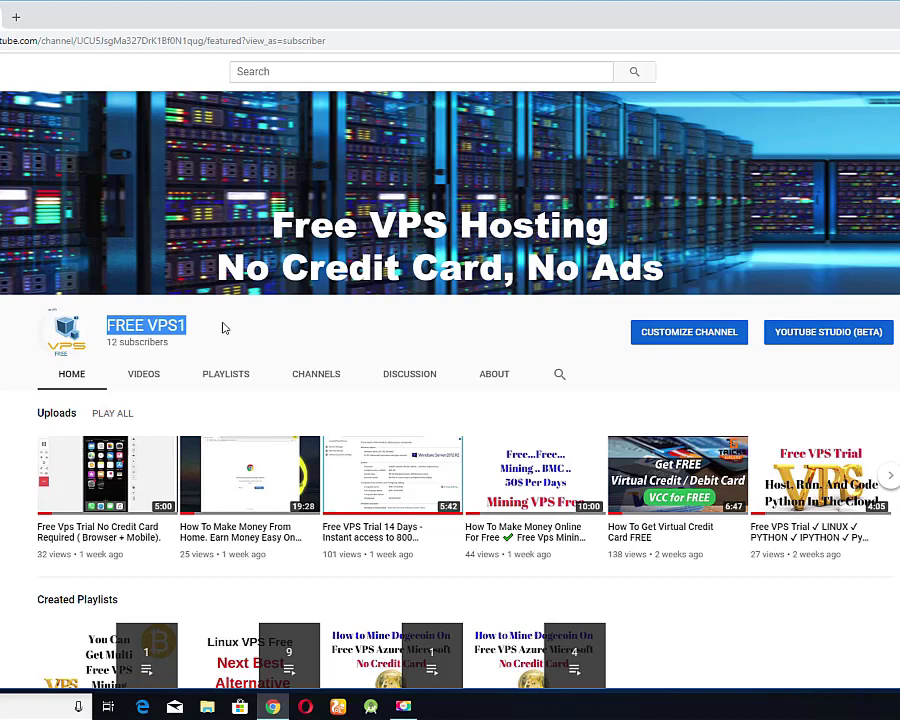
Scroll through the FREE VPS1 channel's home page, then show all its uploaded videos
click(217, 328)
click(249, 332)
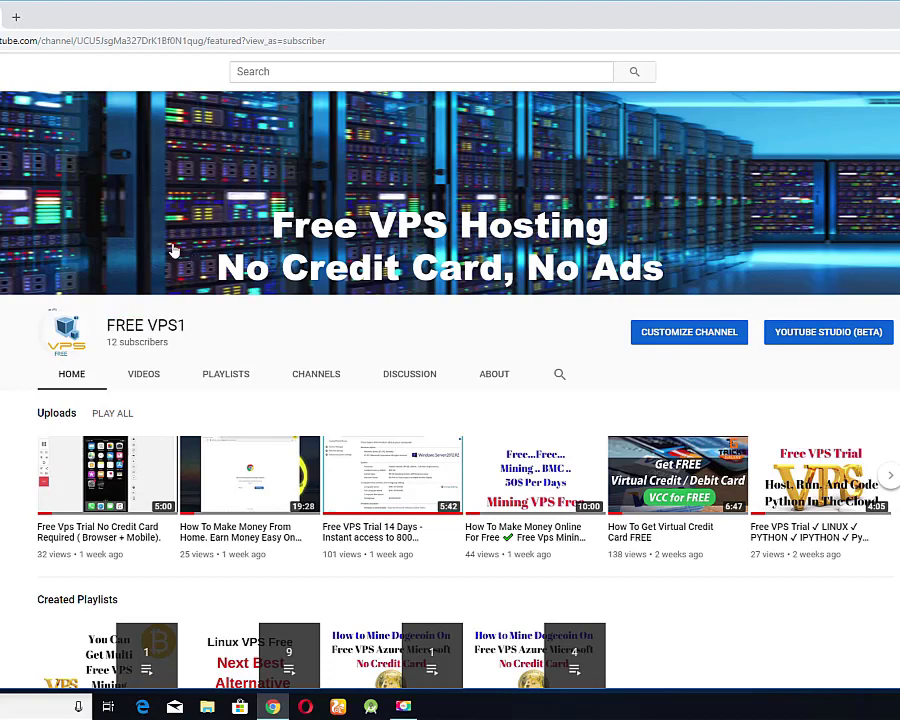
scroll(279, 315, down, 2)
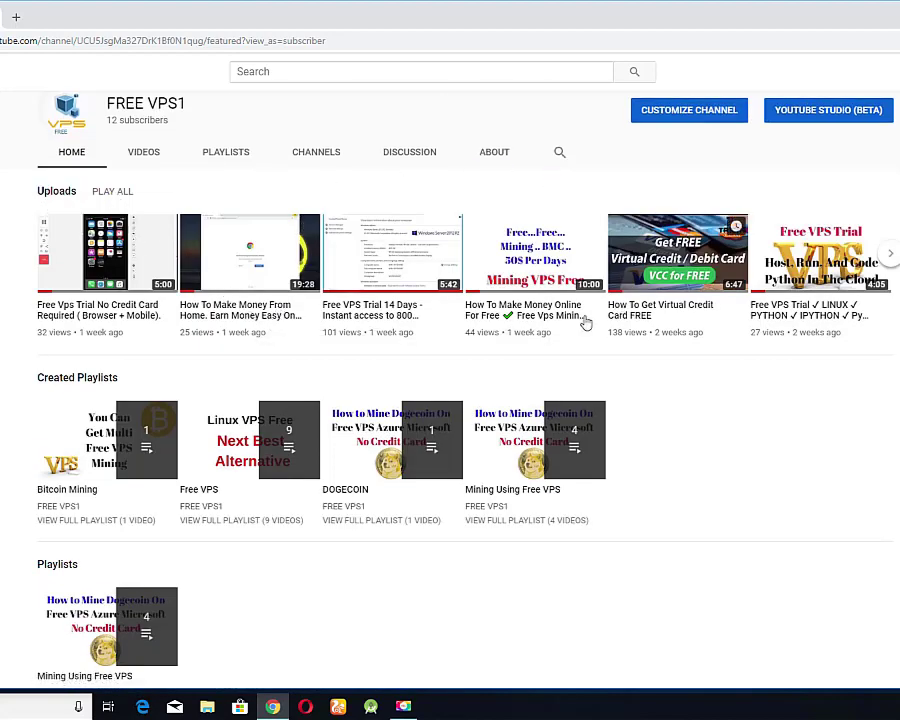
scroll(292, 324, down, 1)
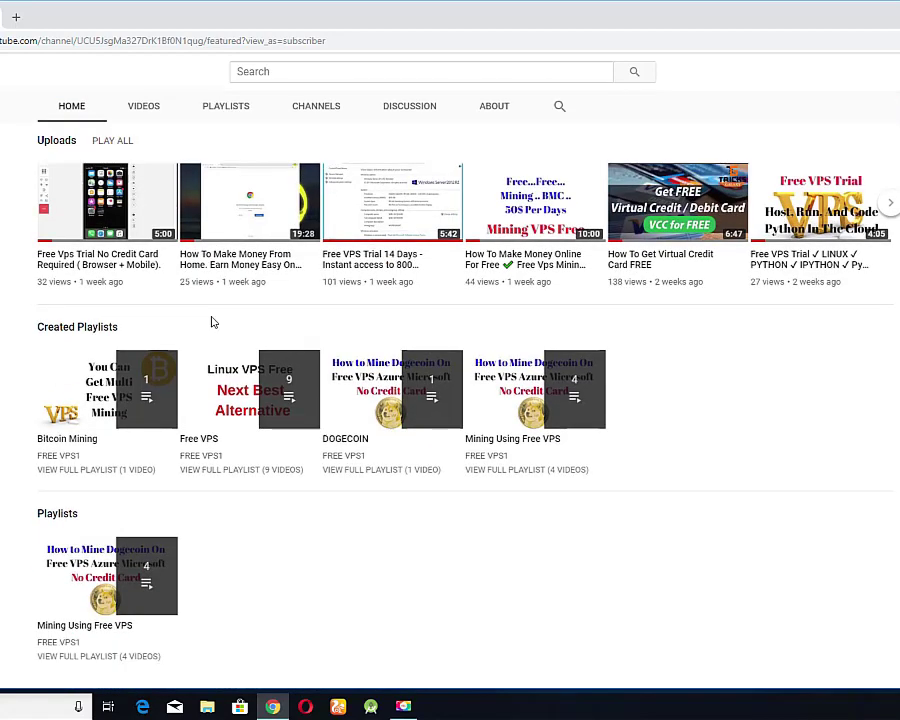
scroll(212, 322, up, 1)
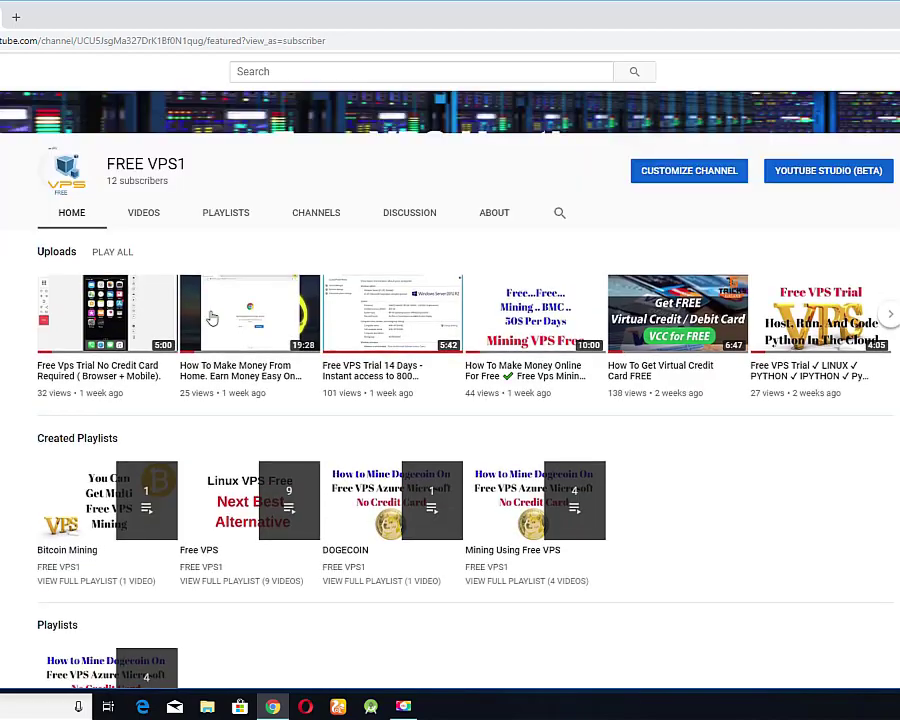
click(145, 213)
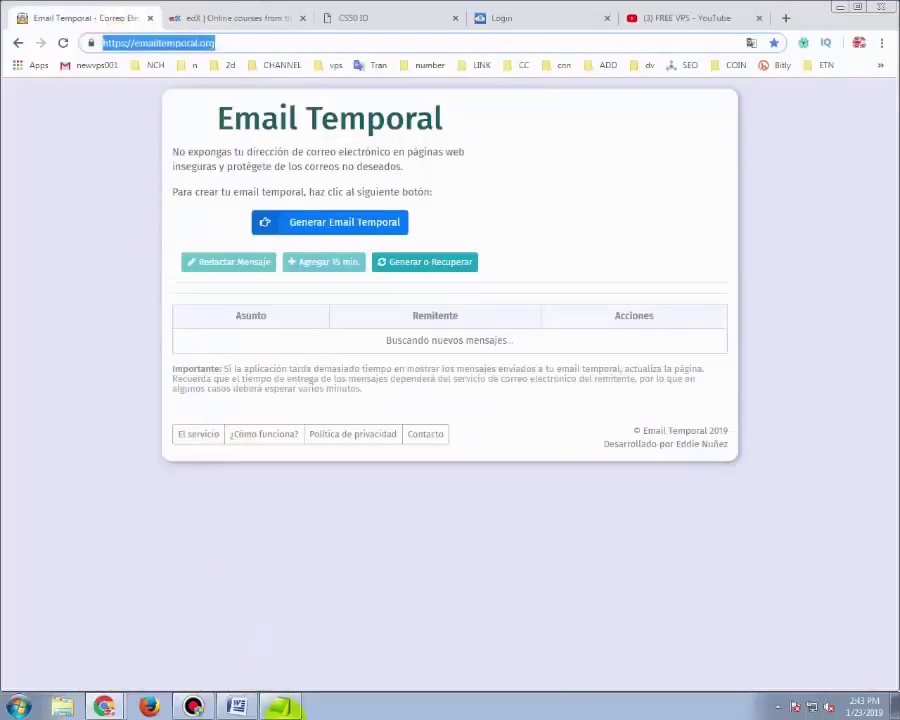
Generate and copy a temporary Email Temporal address, then open edX's Register form
click(280, 706)
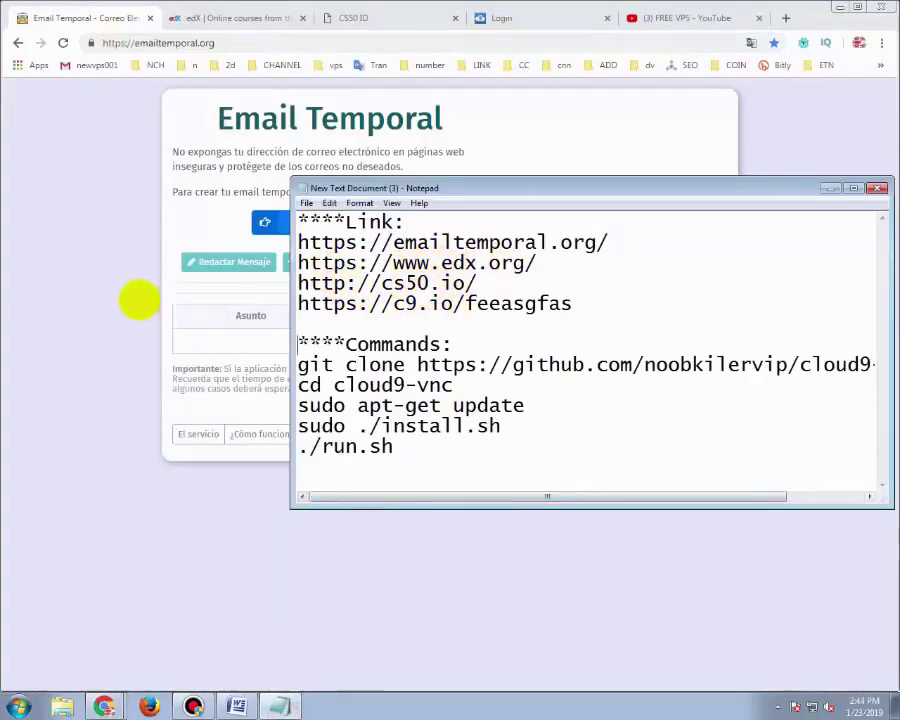
click(118, 297)
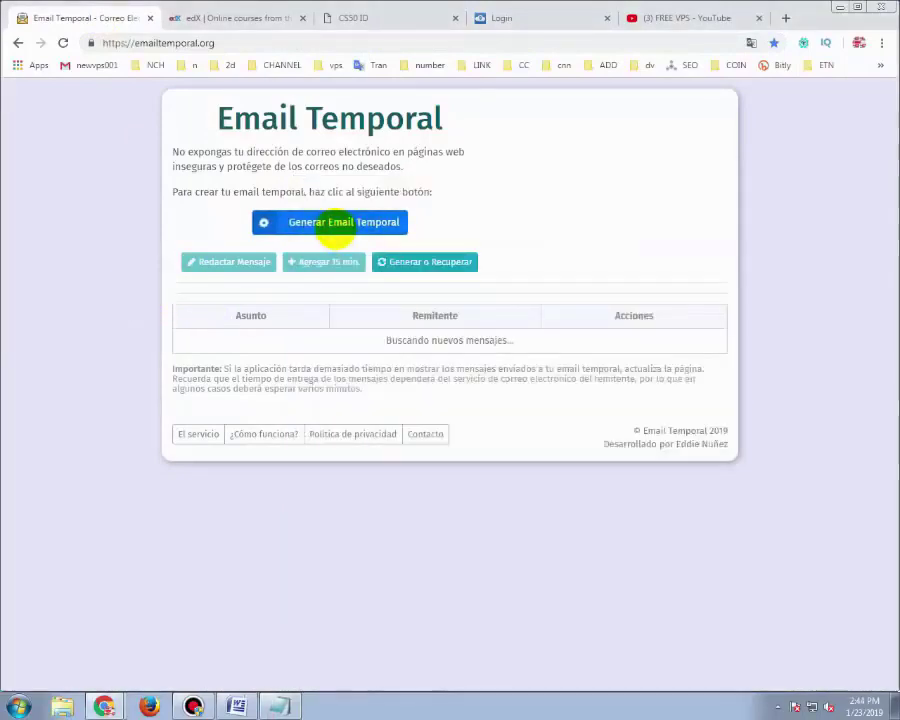
click(333, 222)
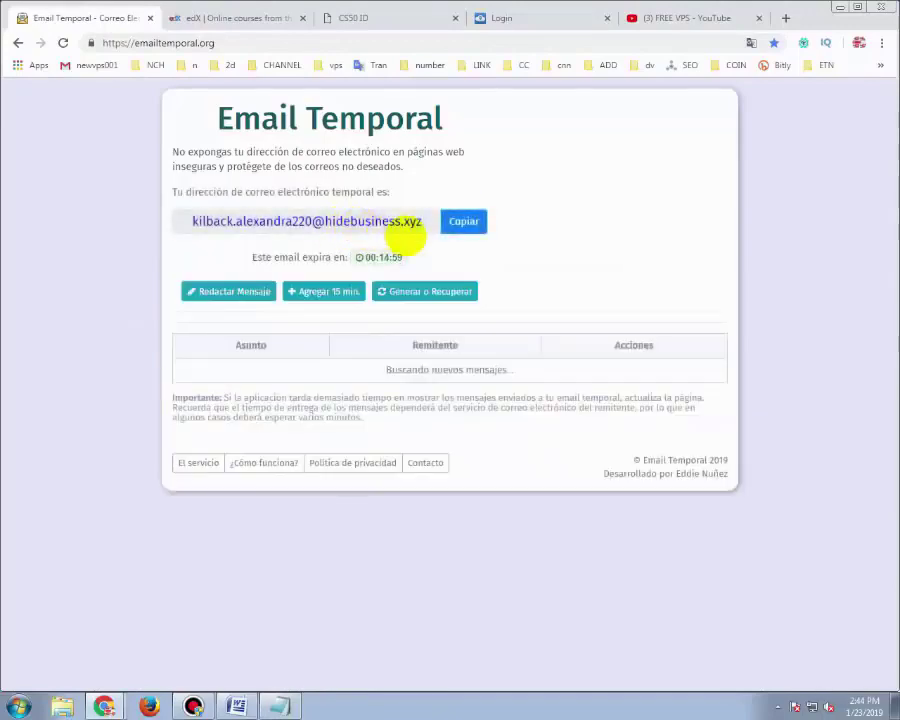
click(460, 220)
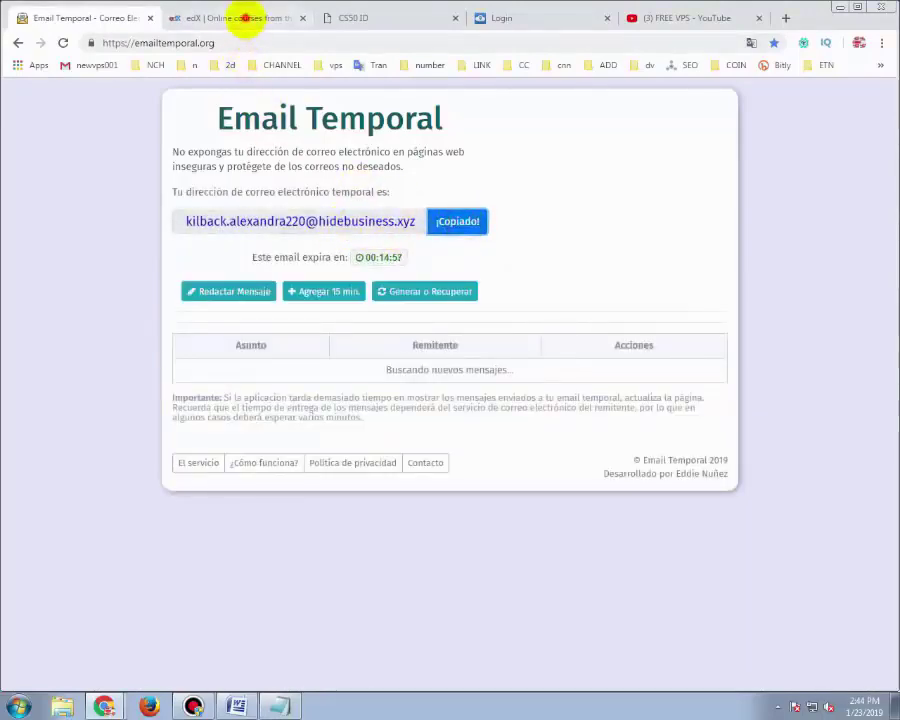
click(245, 18)
click(843, 158)
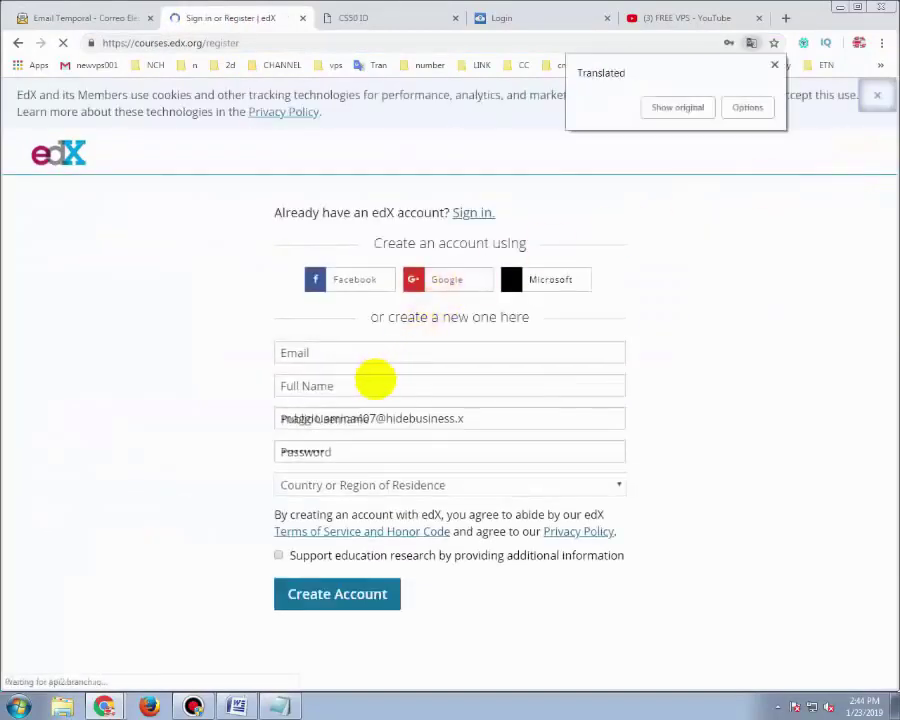
Paste the temporary email, enter full name 'free vps', and set the username to the address's name part
right_click(361, 355)
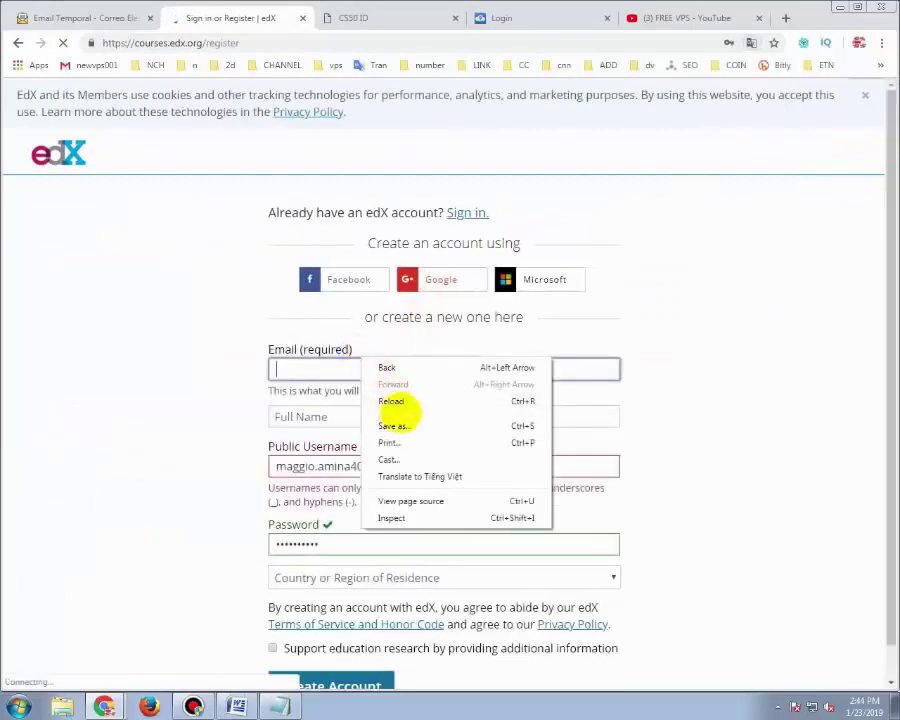
click(324, 366)
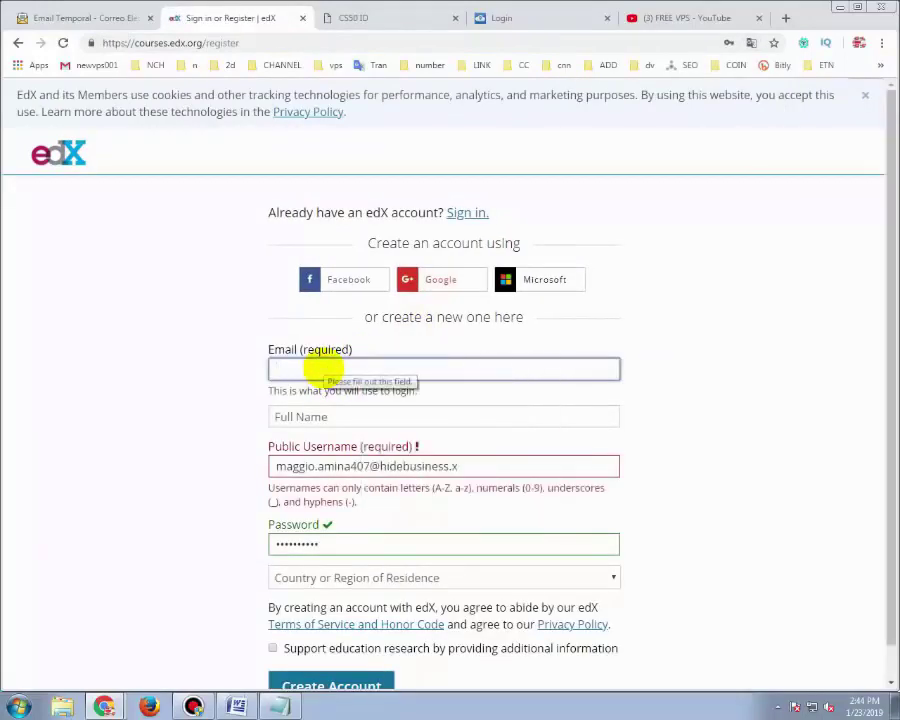
key(ctrl+v)
double_click(360, 369)
key(ctrl+c)
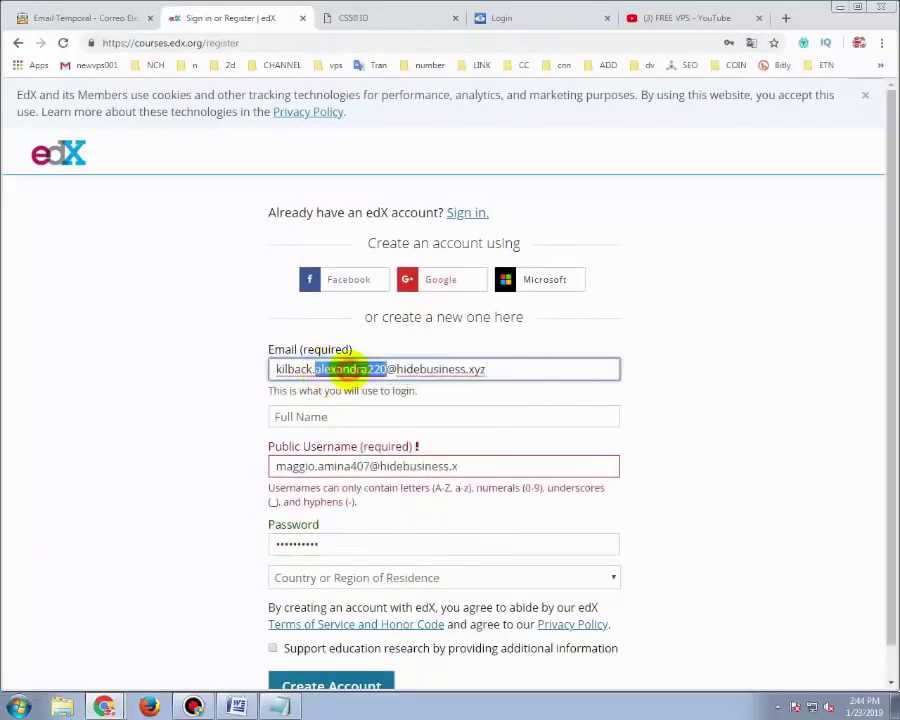
click(333, 416)
text(free vps)
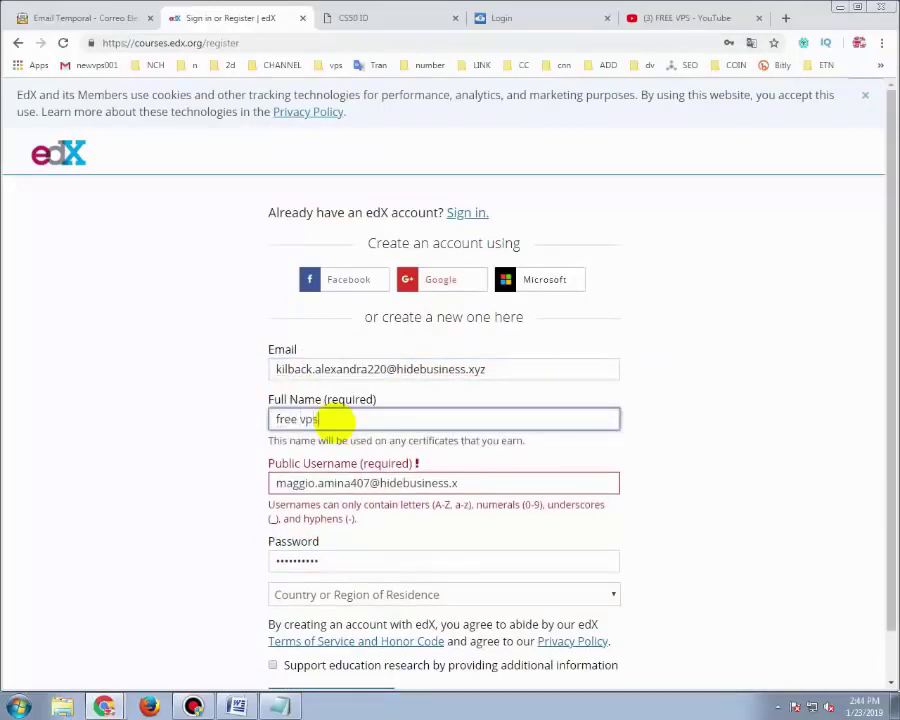
click(376, 484)
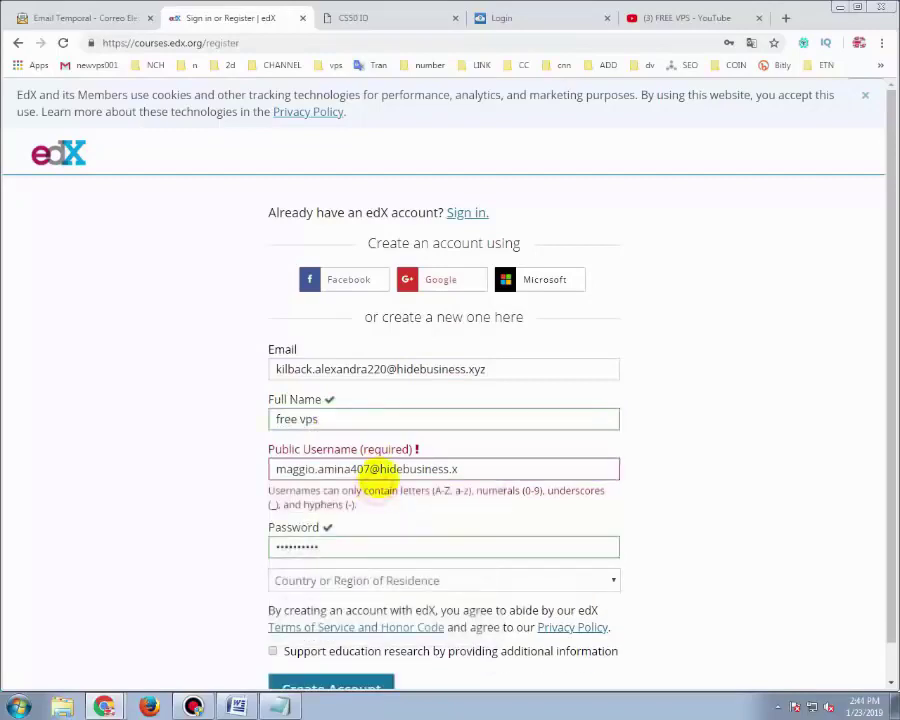
double_click(380, 472)
key(ctrl+a)
key(ctrl+v)
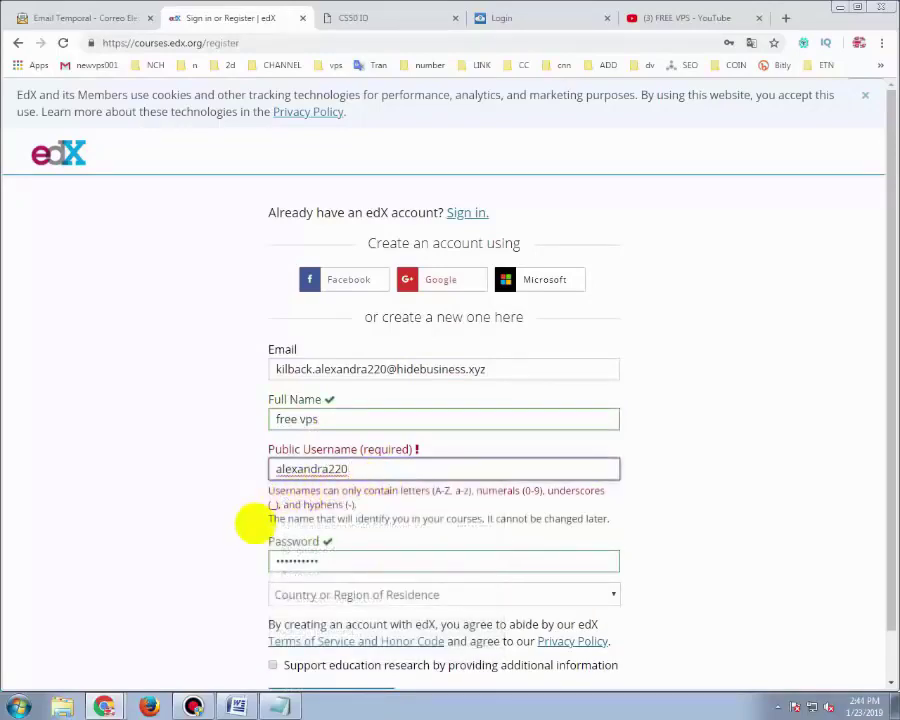
Clear the prefilled edX password and dismiss the saved-password suggestions
click(310, 561)
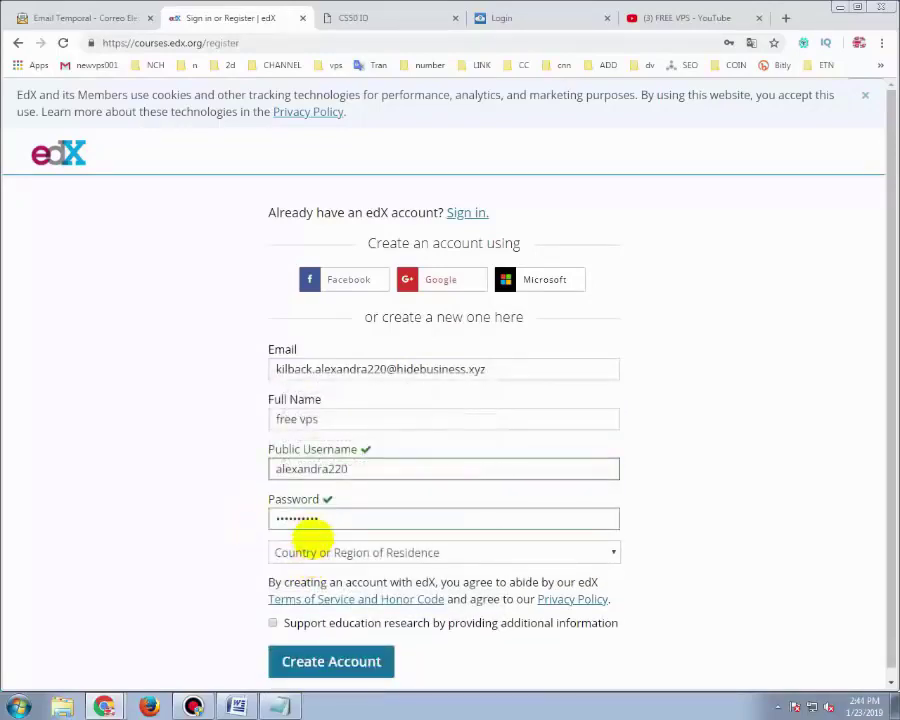
click(318, 519)
key(ctrl+a)
key(BackSpace)
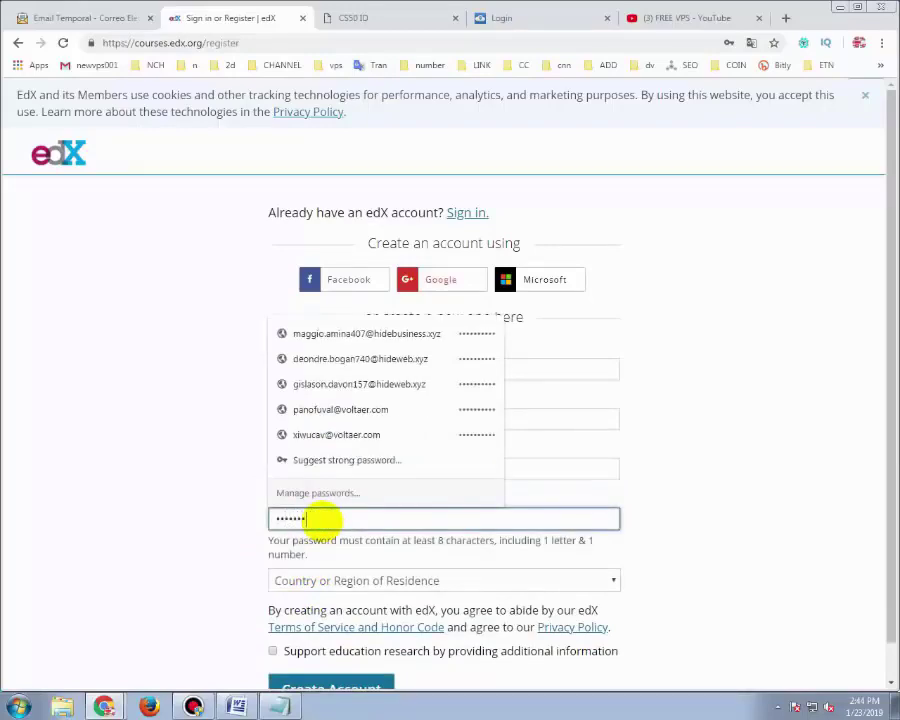
click(208, 546)
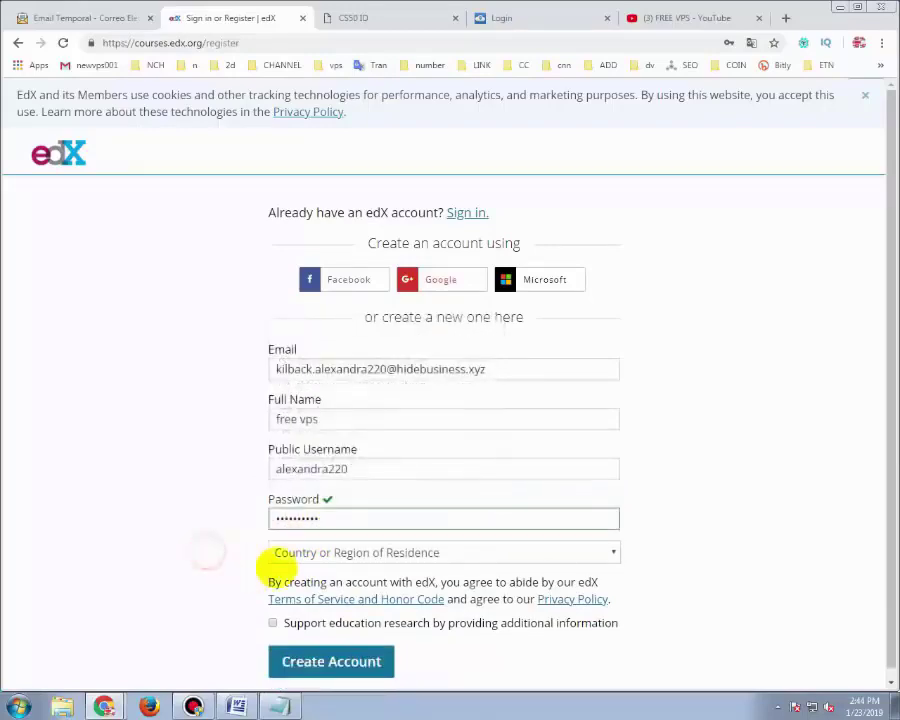
Choose Austria as country, create the account, and save its password in Chrome
click(310, 554)
click(316, 565)
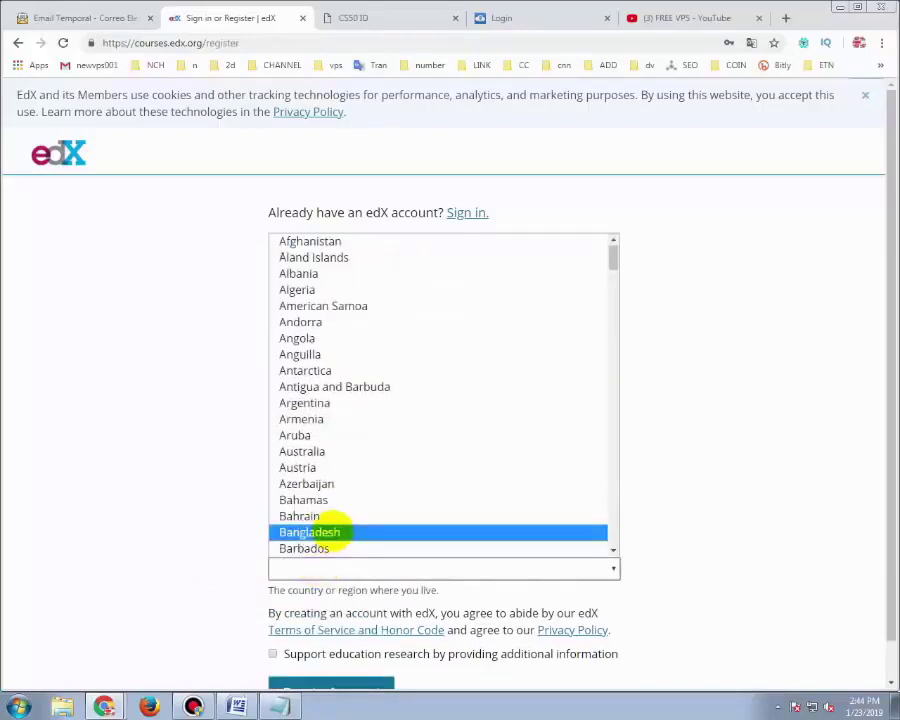
click(350, 465)
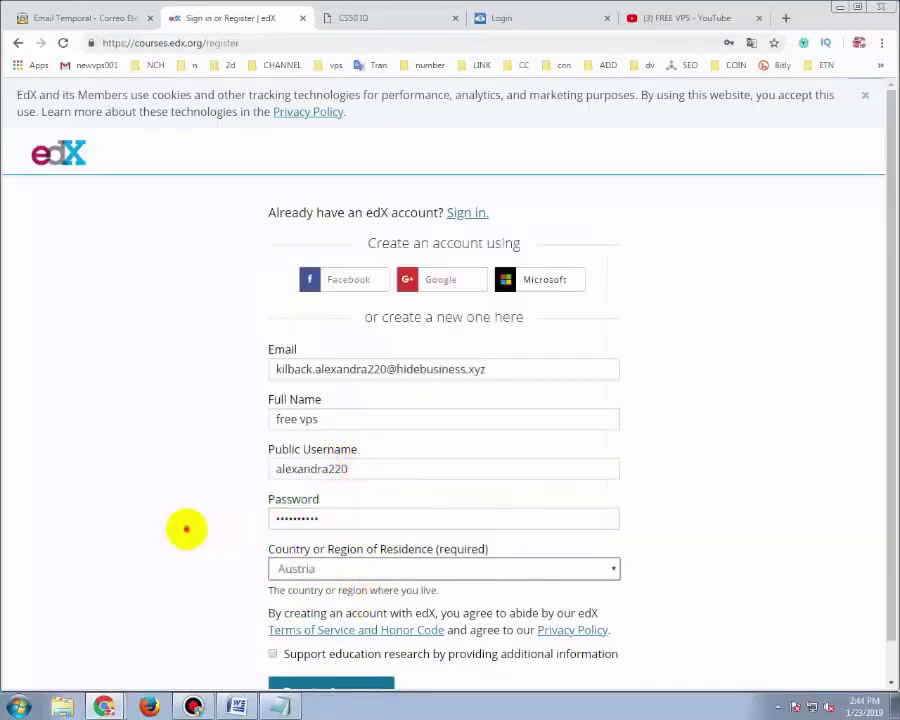
click(186, 528)
scroll(186, 528, down, 1)
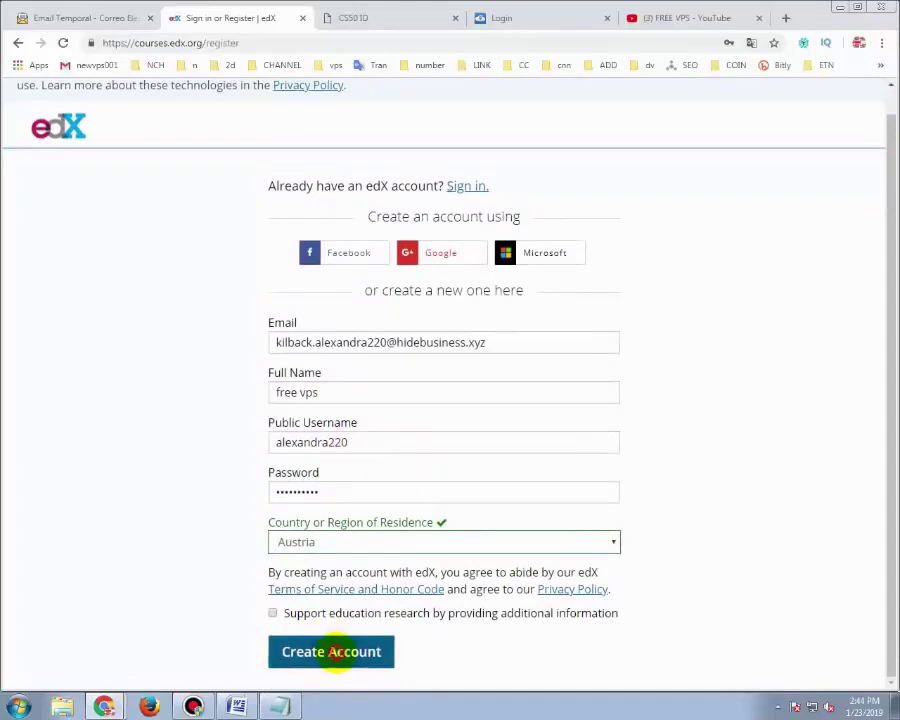
click(331, 651)
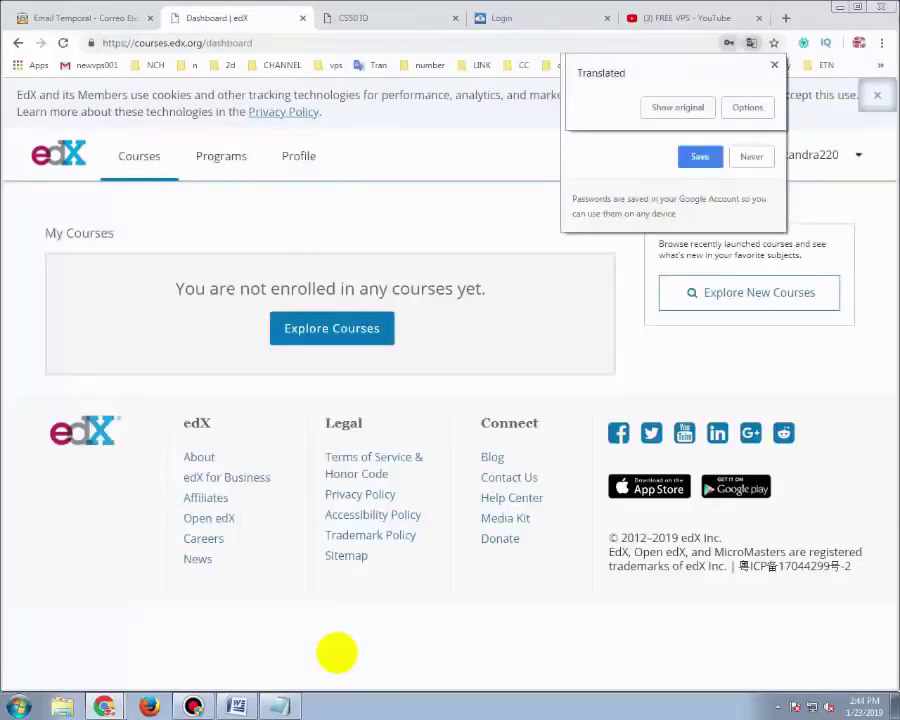
click(712, 156)
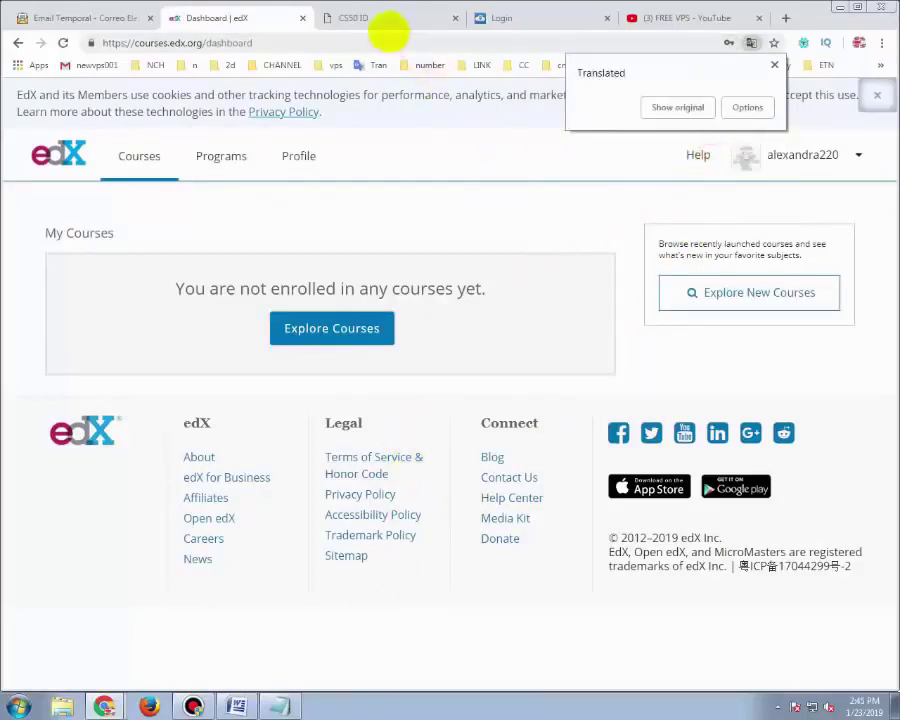
Open the edX activation email and follow its link to activate the account
click(120, 16)
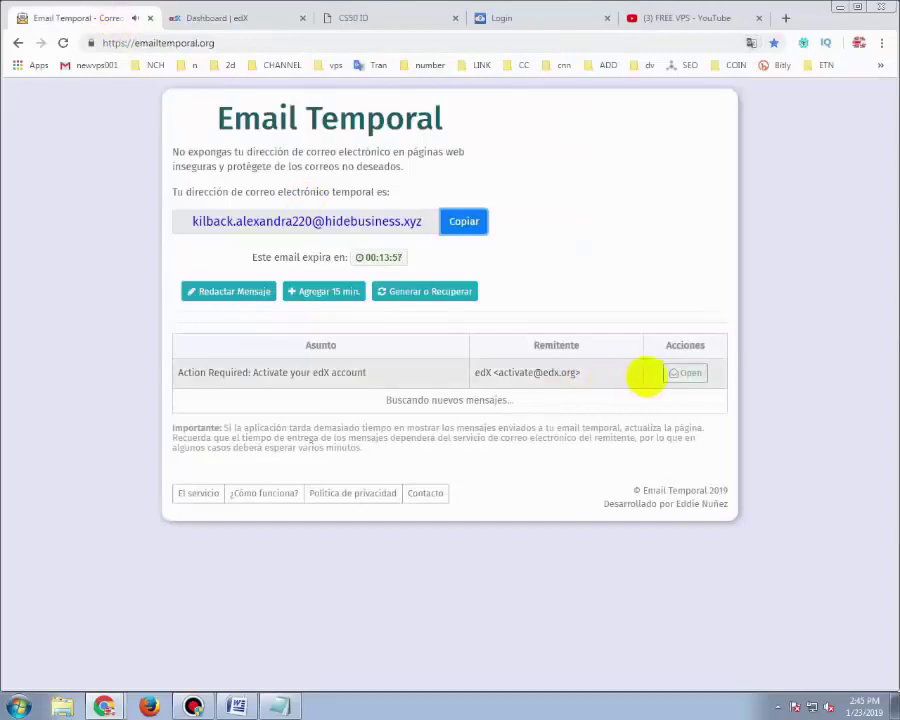
click(685, 373)
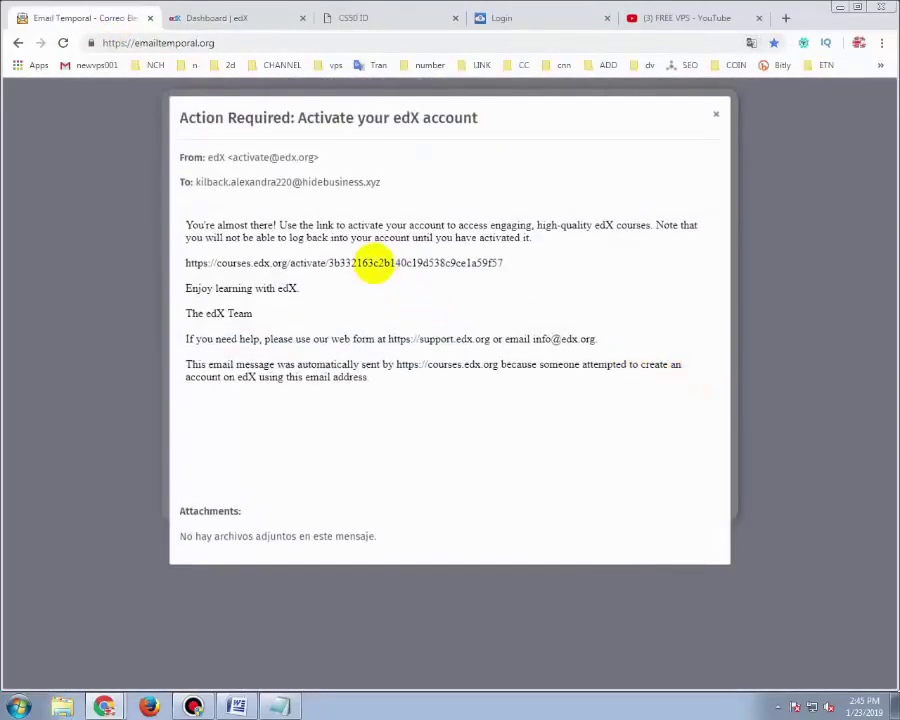
triple_click(372, 263)
right_click(372, 263)
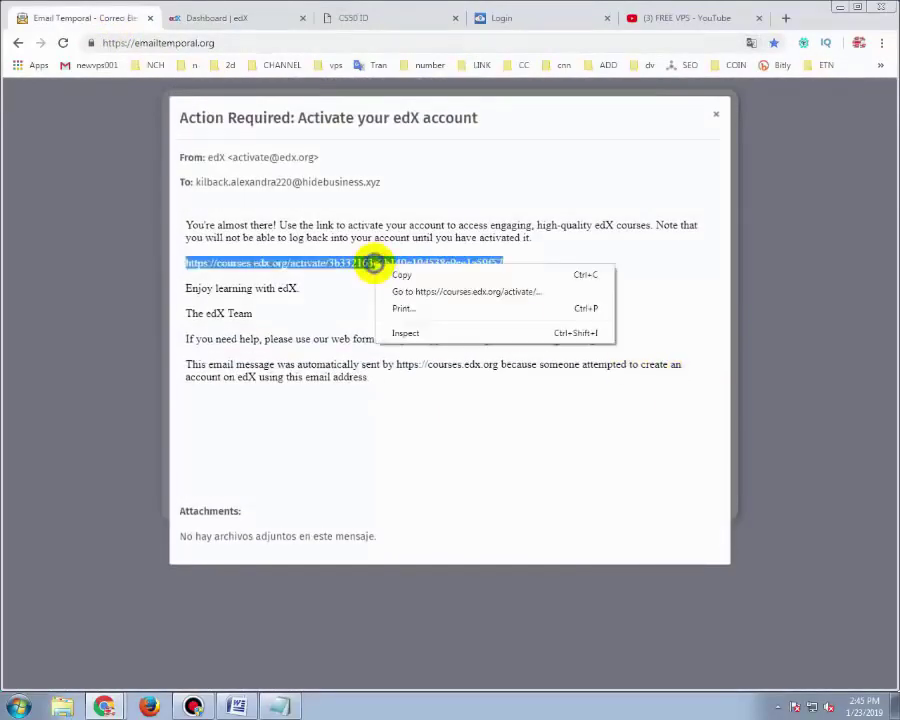
click(404, 290)
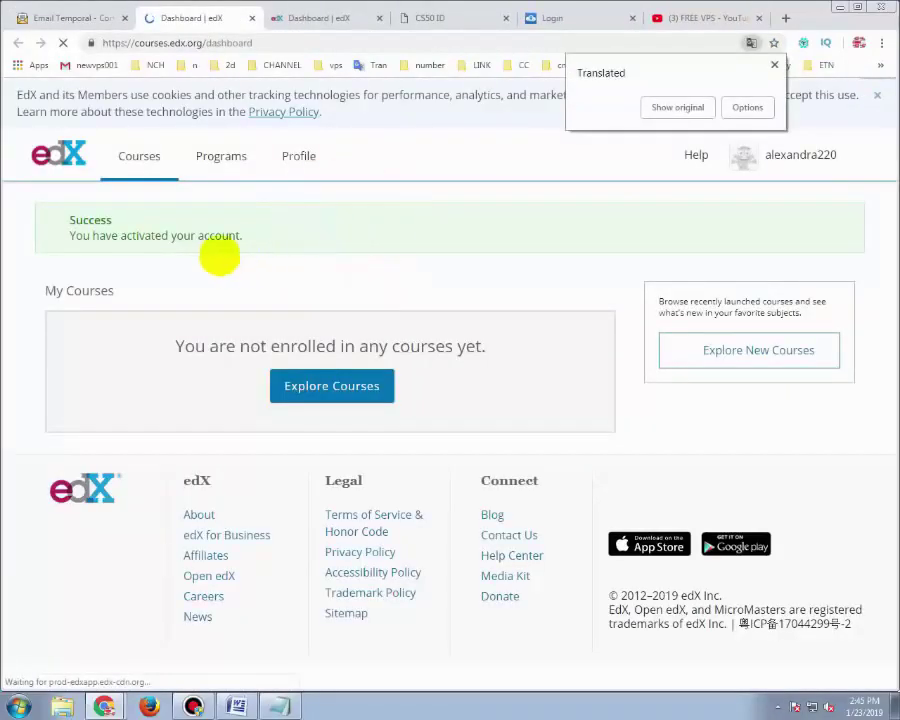
triple_click(145, 237)
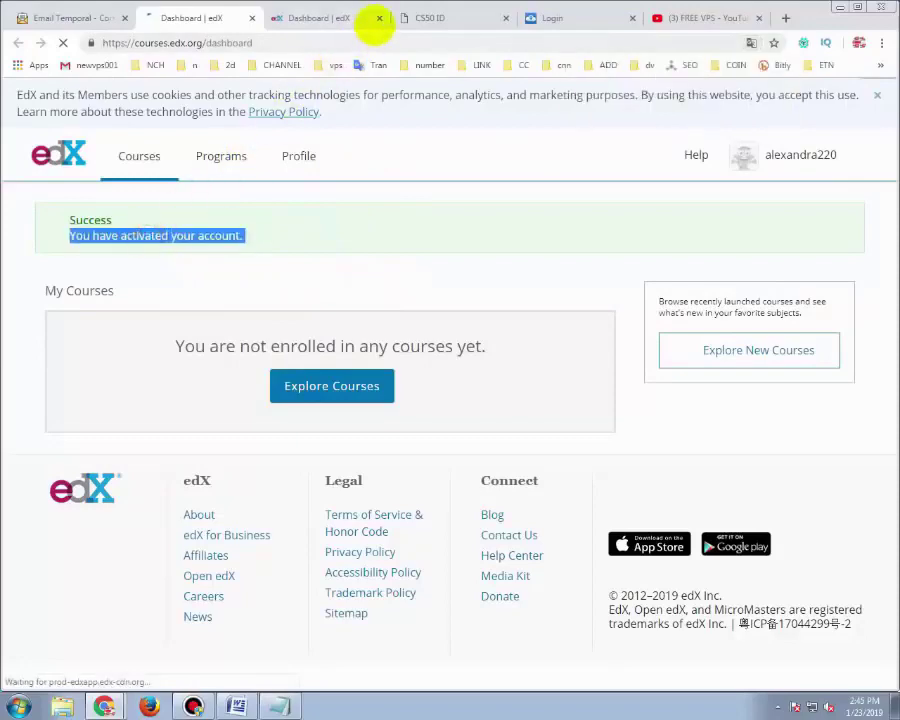
Close the duplicate edX tab and select the cs50.io link in the Notepad notes
click(378, 18)
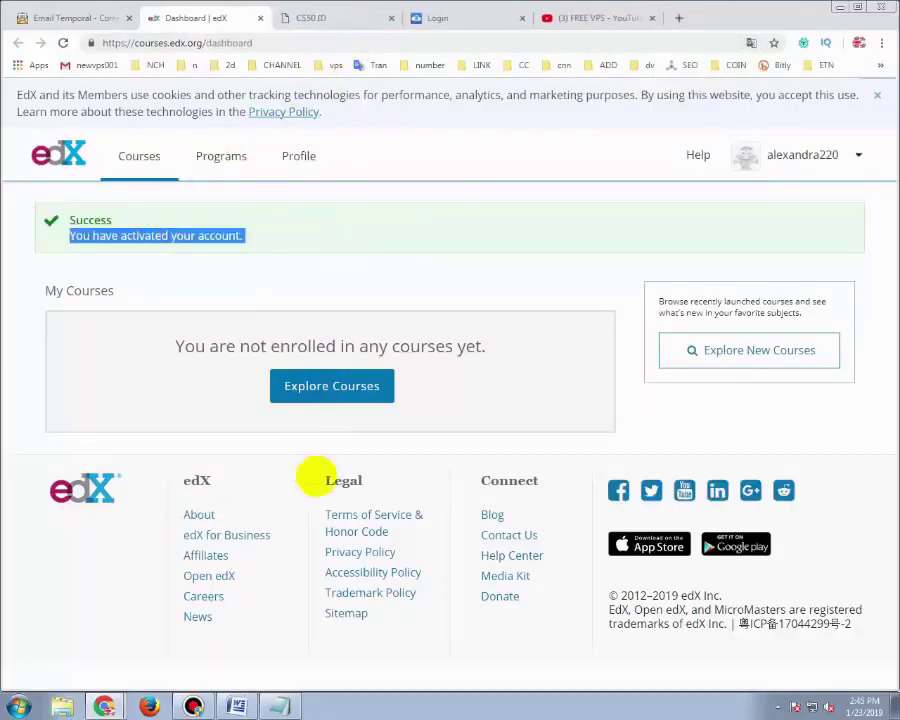
click(283, 703)
double_click(432, 281)
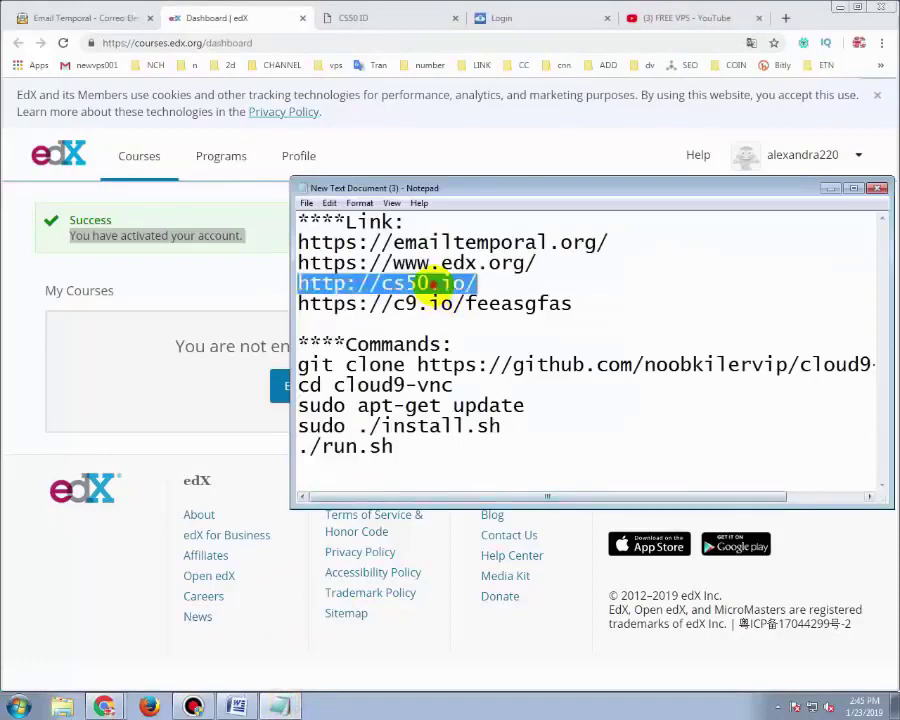
right_click(433, 285)
click(467, 330)
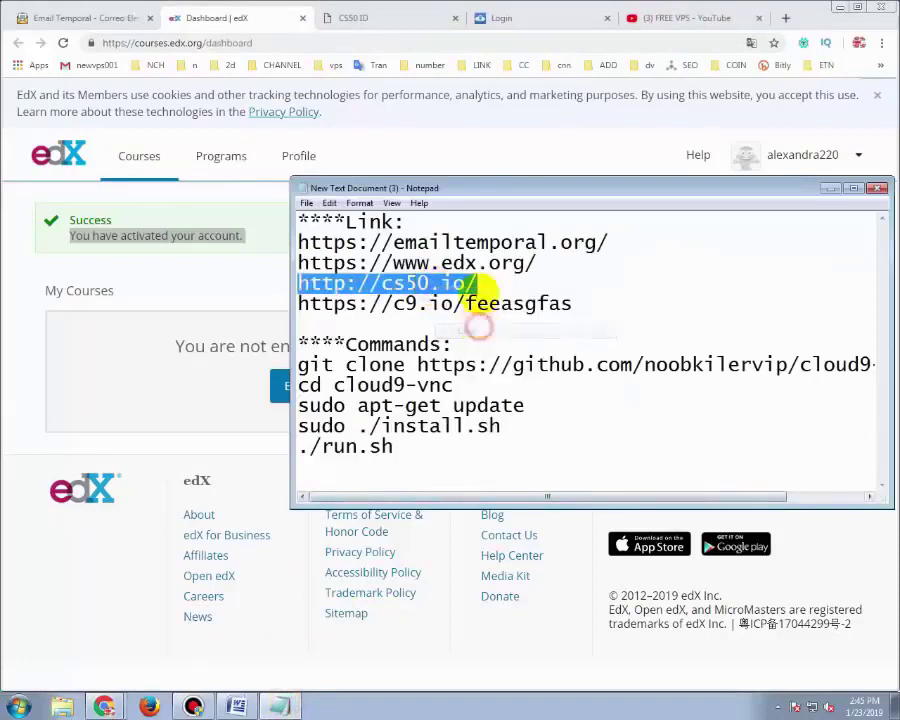
click(352, 17)
right_click(292, 43)
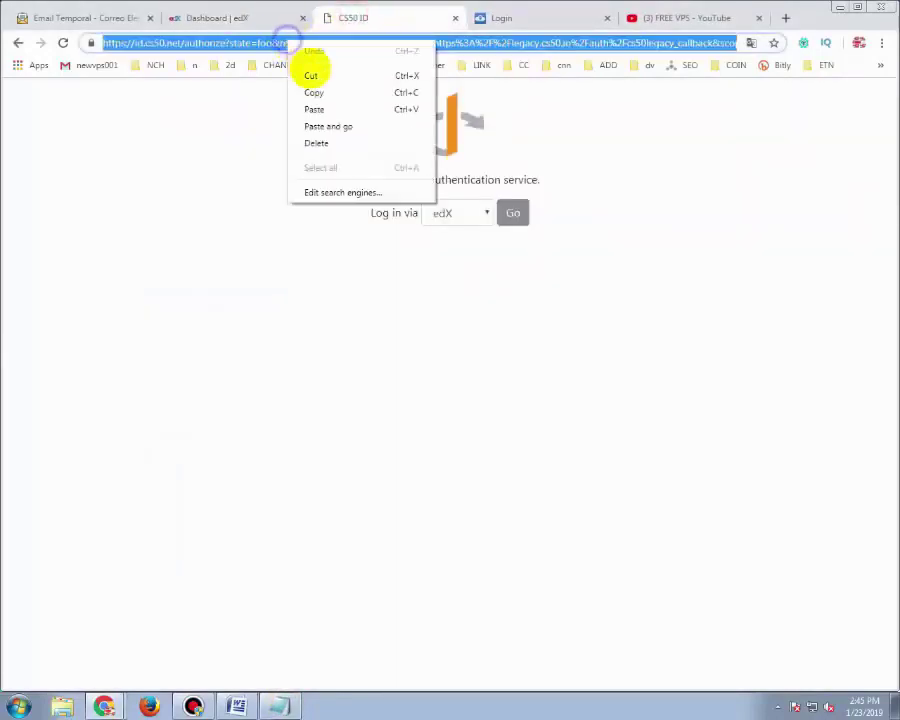
click(327, 124)
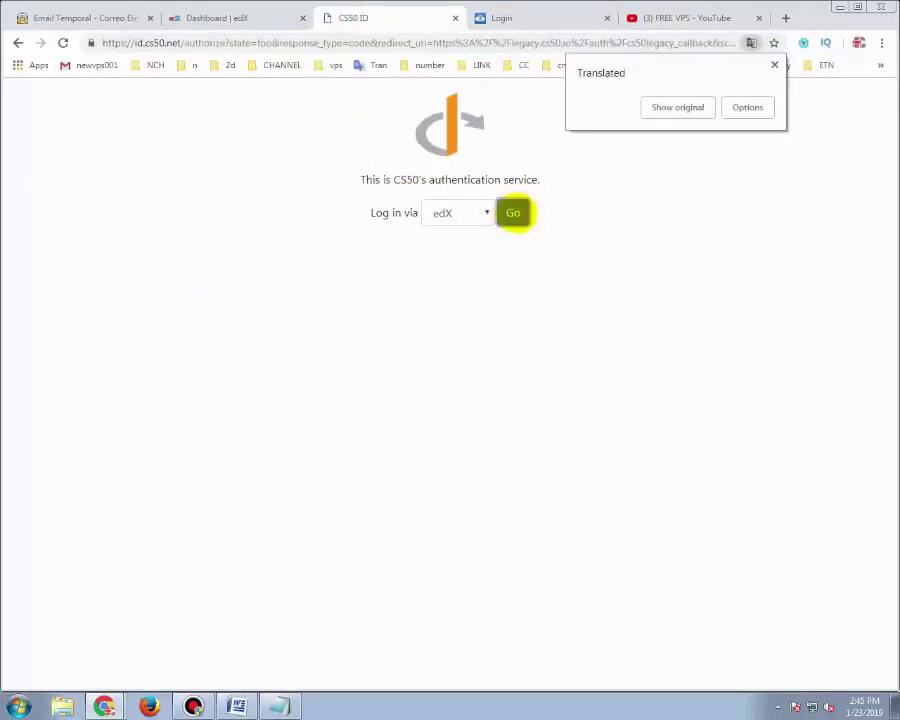
click(513, 212)
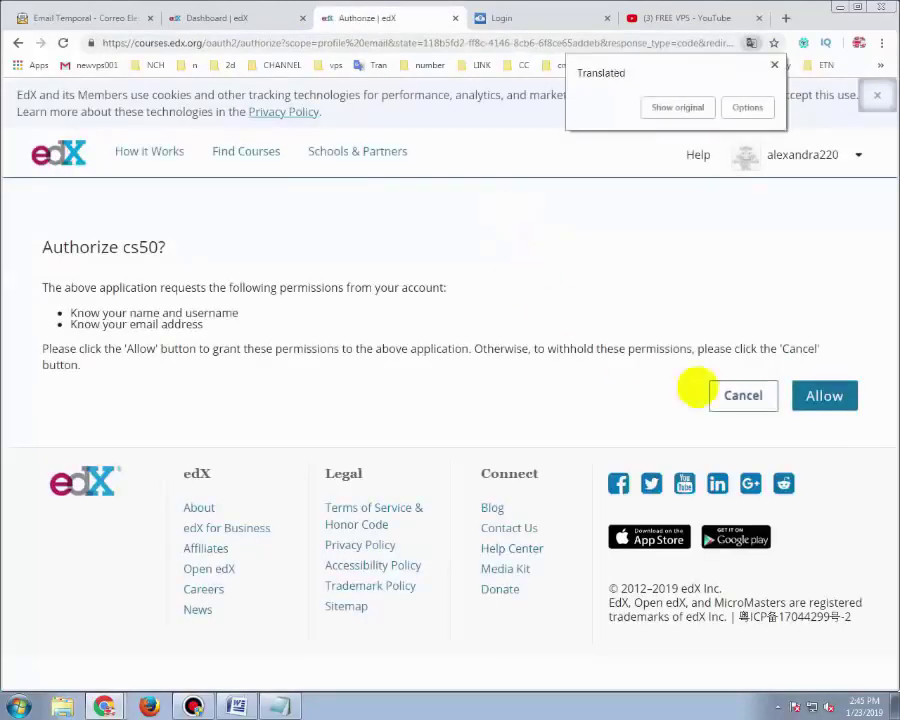
Allow CS50 to access the edX account, then go to the Cloud9 sign-in tab
click(824, 395)
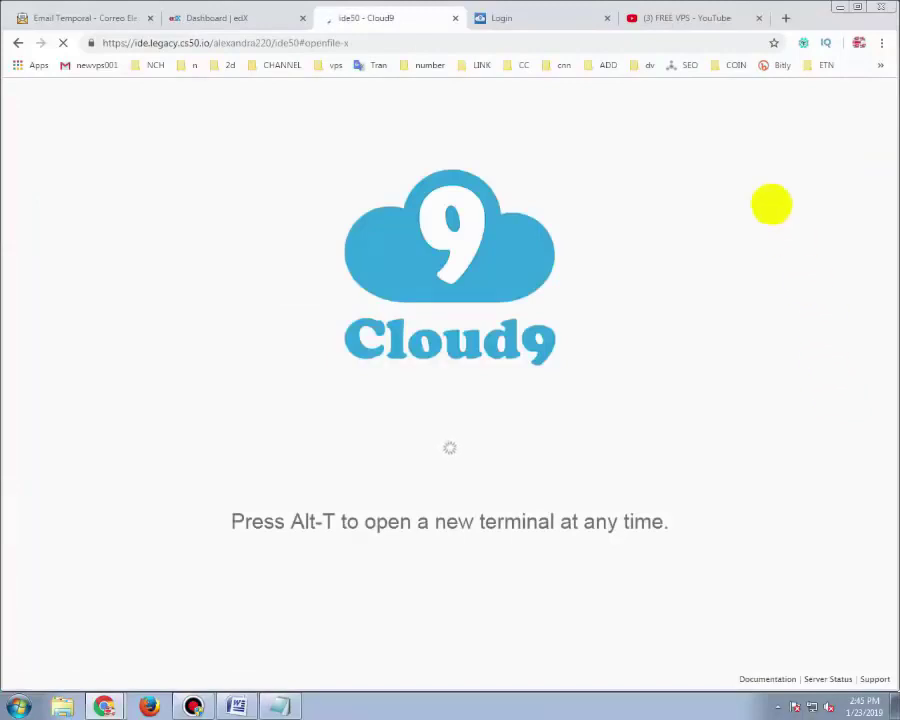
click(535, 20)
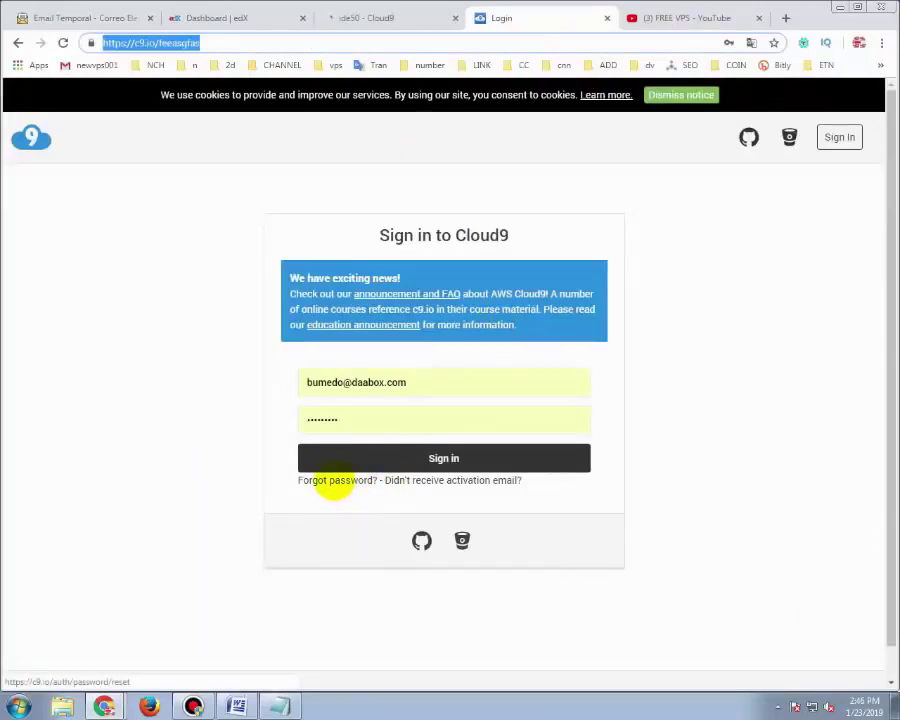
Paste the temporary email into Cloud9's Forgot password form and request a reset email
click(335, 482)
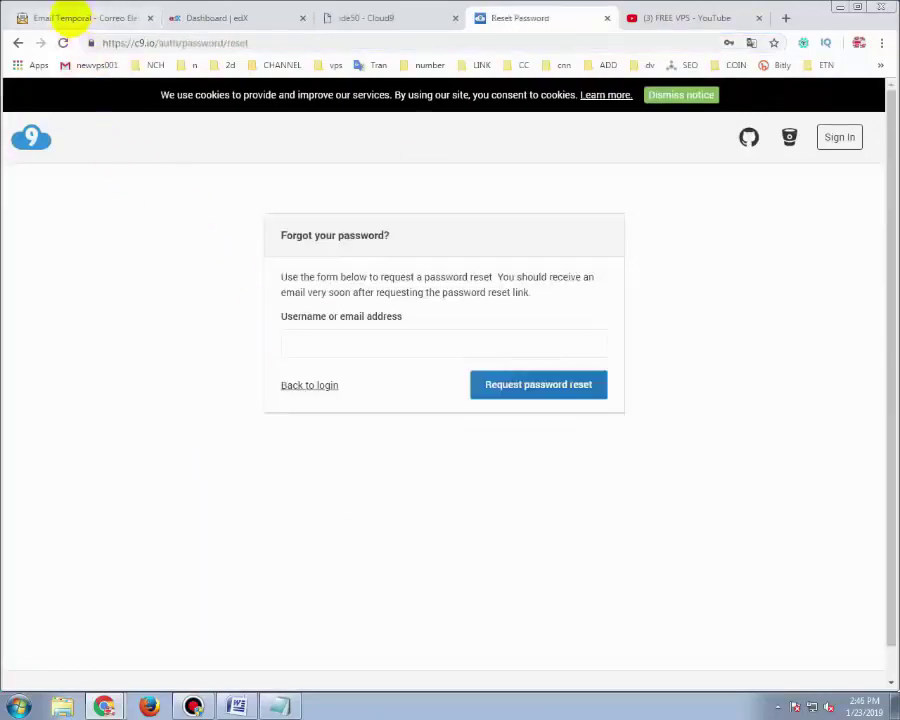
click(78, 17)
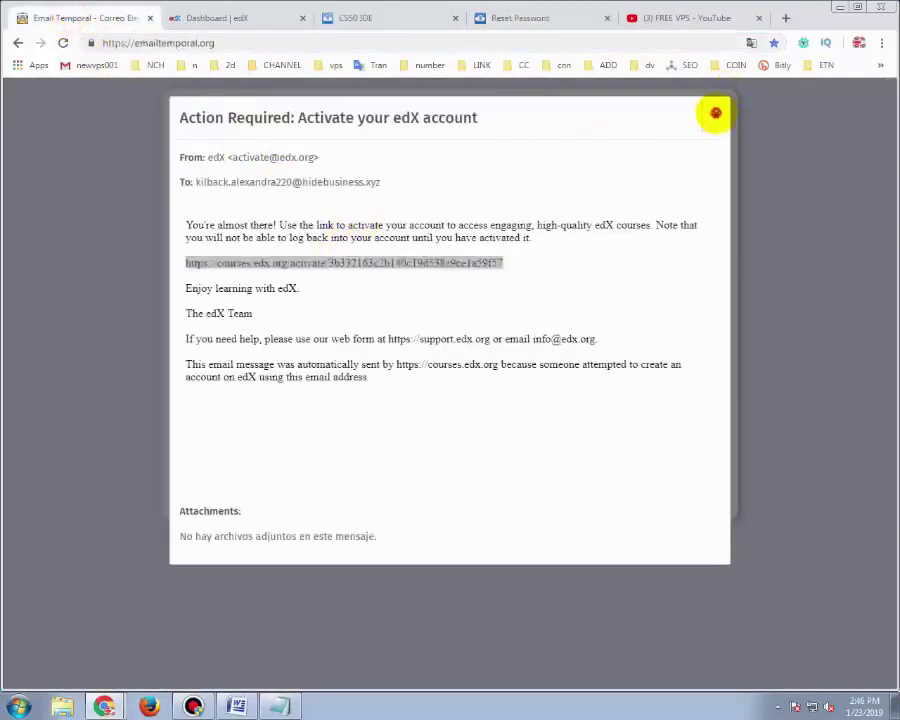
click(715, 113)
click(458, 221)
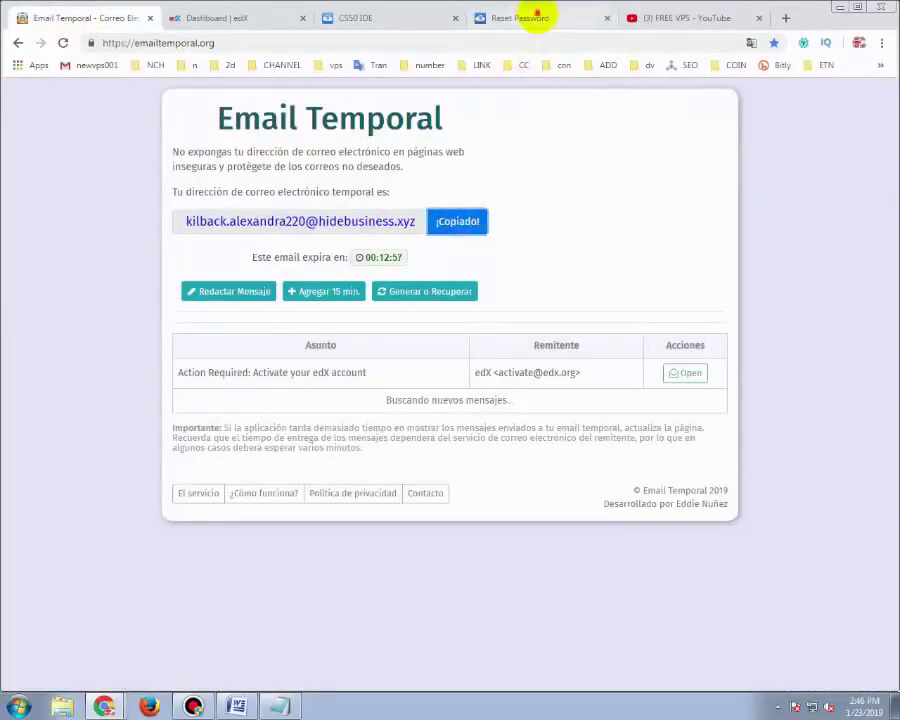
click(535, 17)
right_click(353, 339)
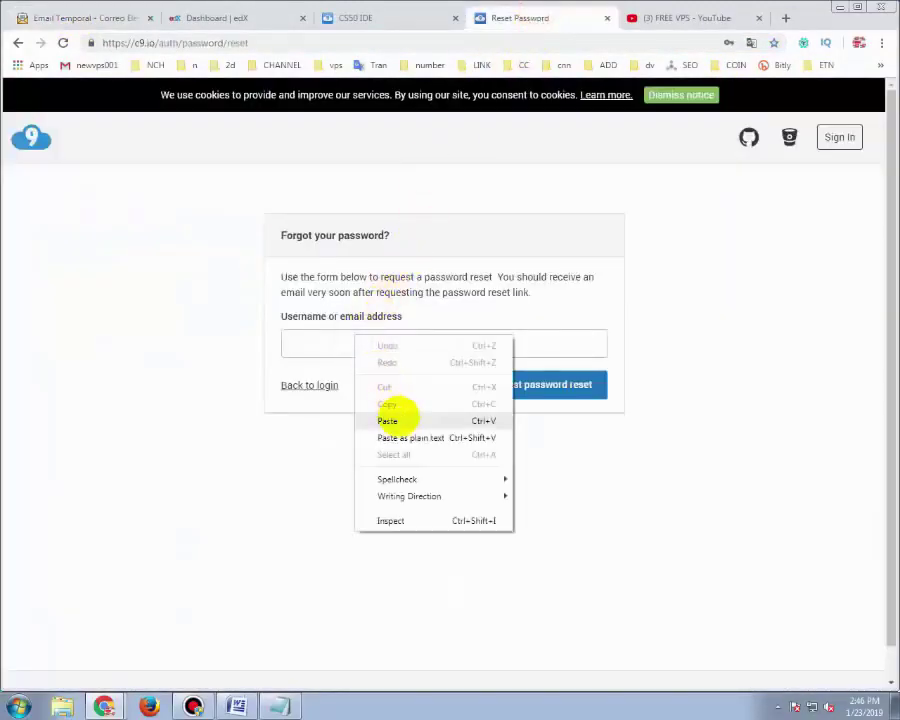
click(388, 420)
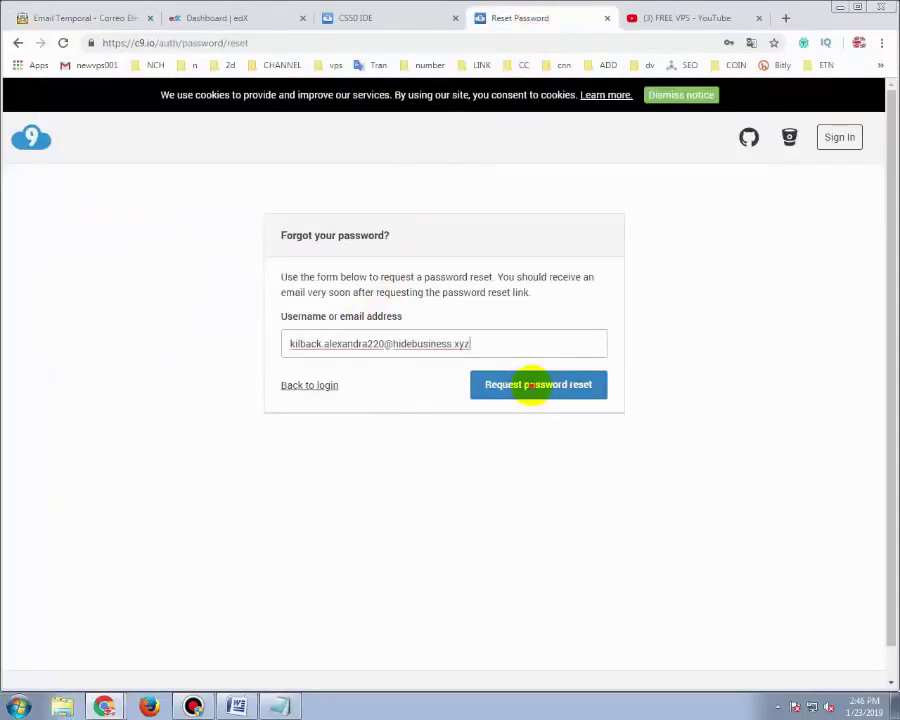
click(530, 385)
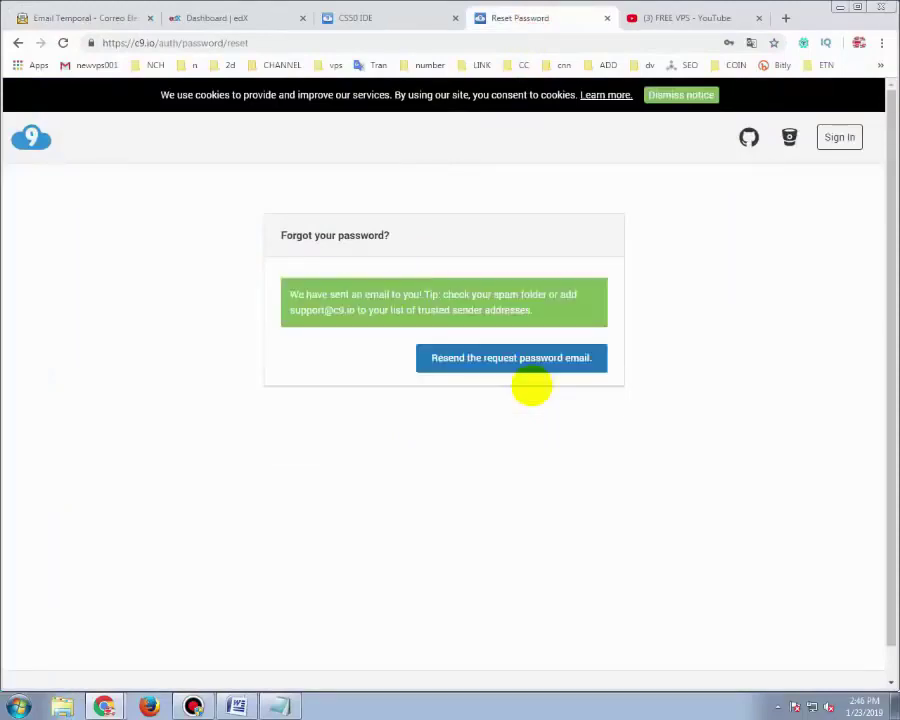
Open Cloud9's reset email in Email Temporal and follow the reset link in a new tab
drag(287, 294, 544, 305)
click(75, 18)
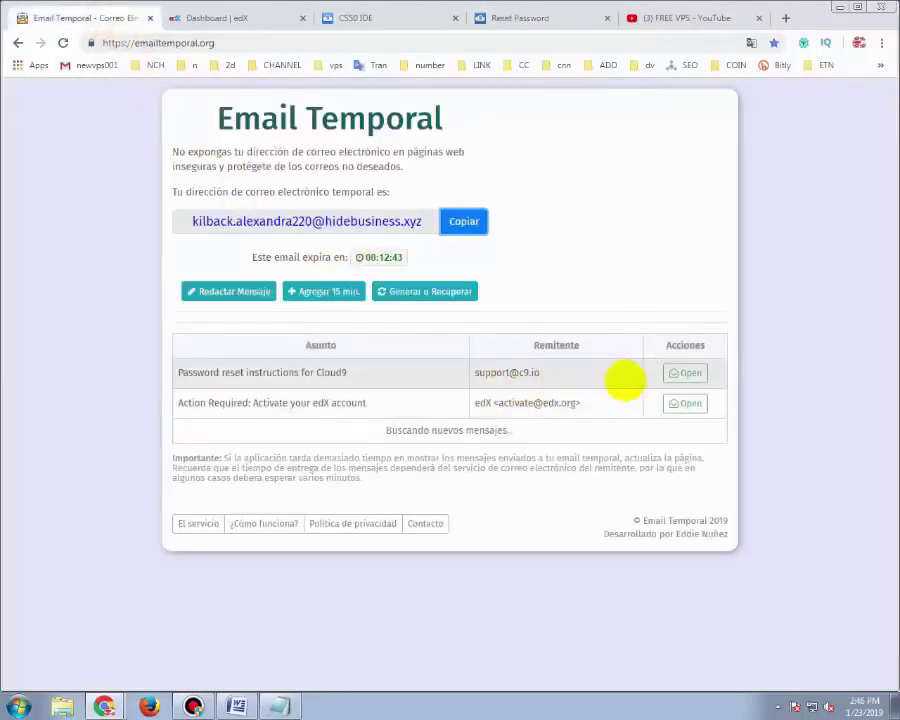
click(692, 372)
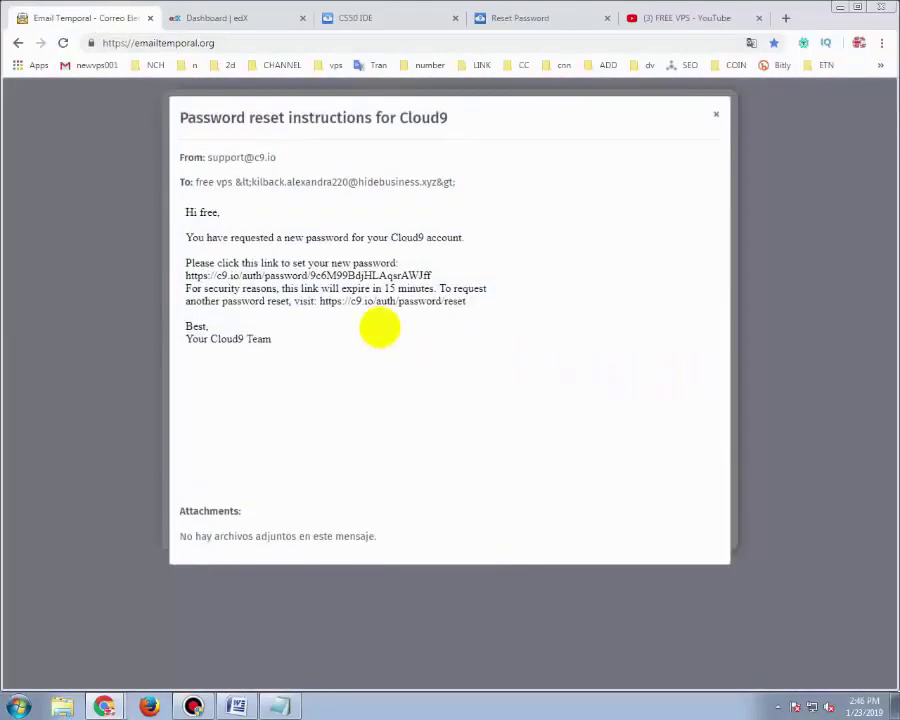
double_click(318, 275)
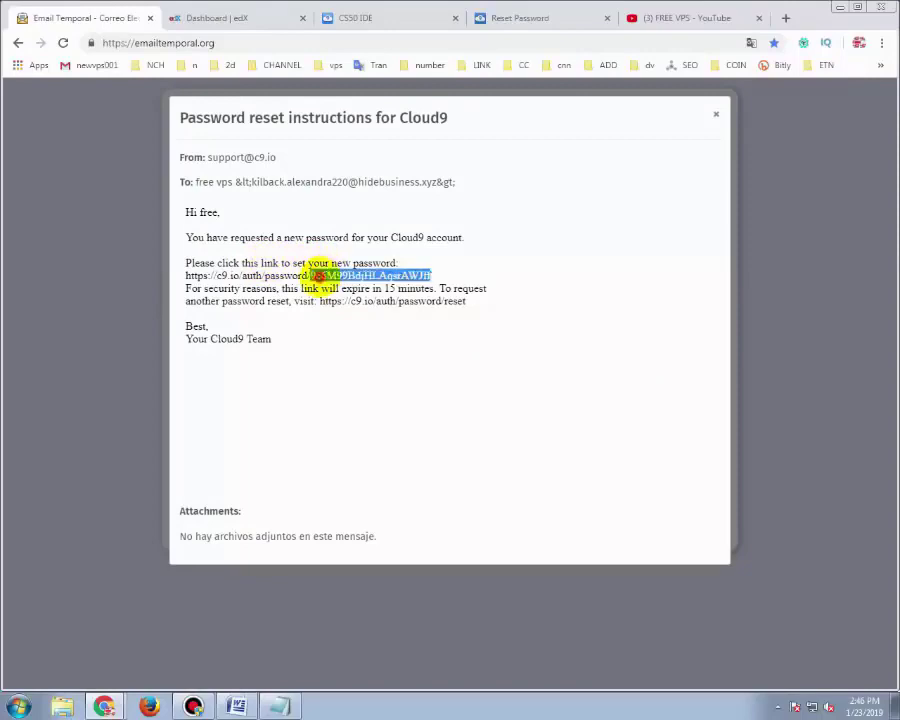
click(318, 275)
right_click(320, 279)
click(370, 306)
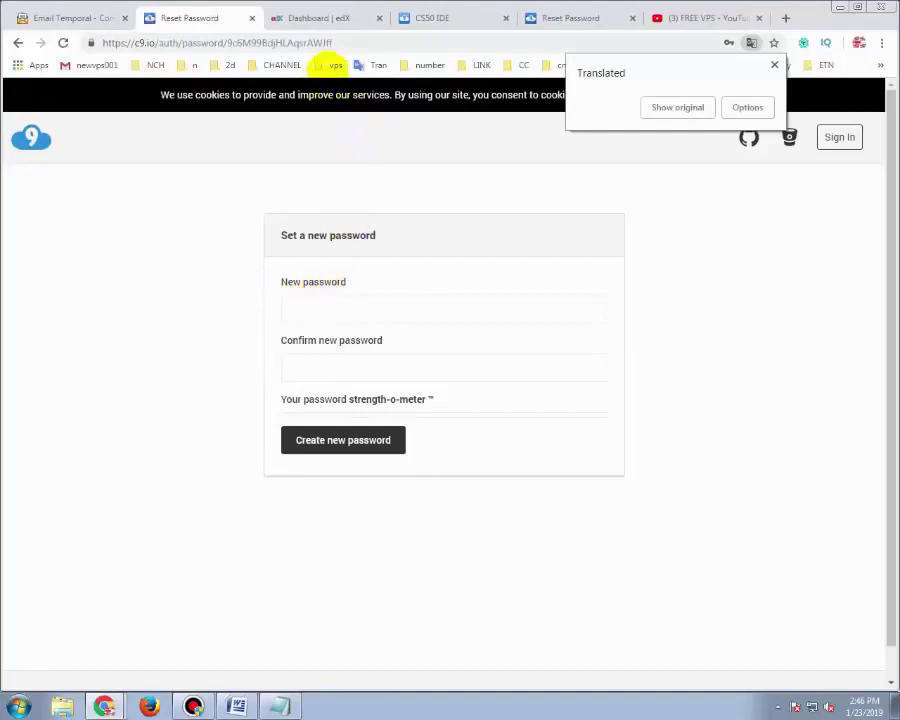
Type a new password at the end of the address bar and copy it
click(373, 40)
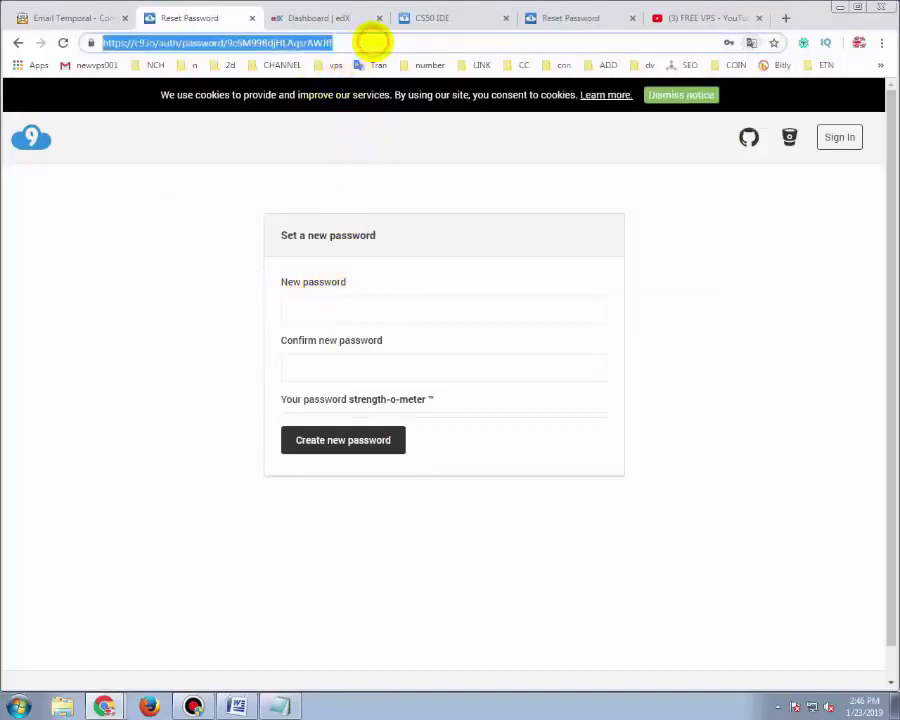
click(373, 41)
key(End)
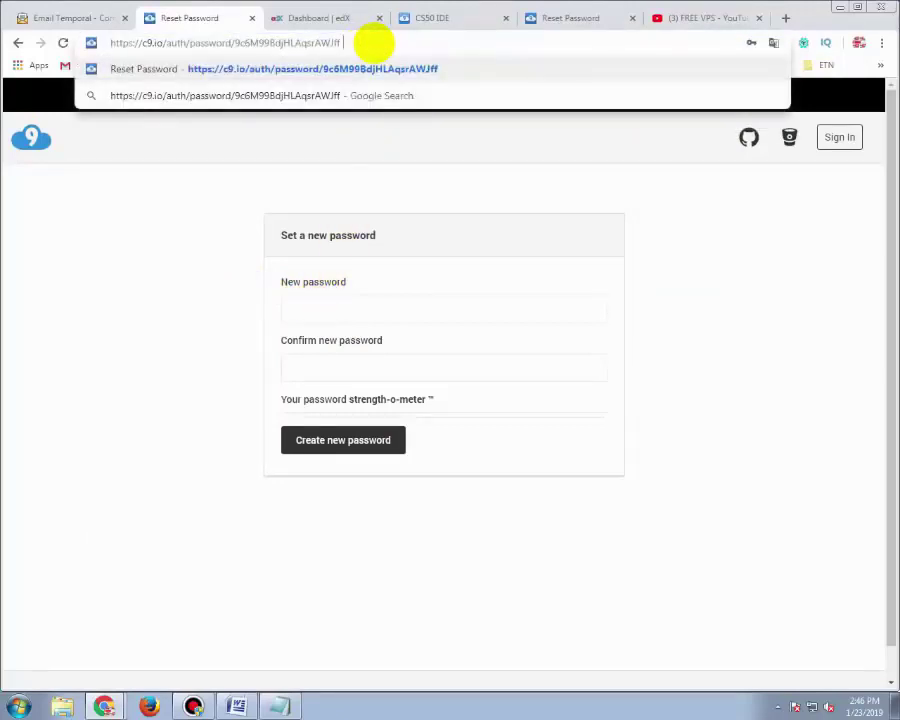
text(Aa123456)
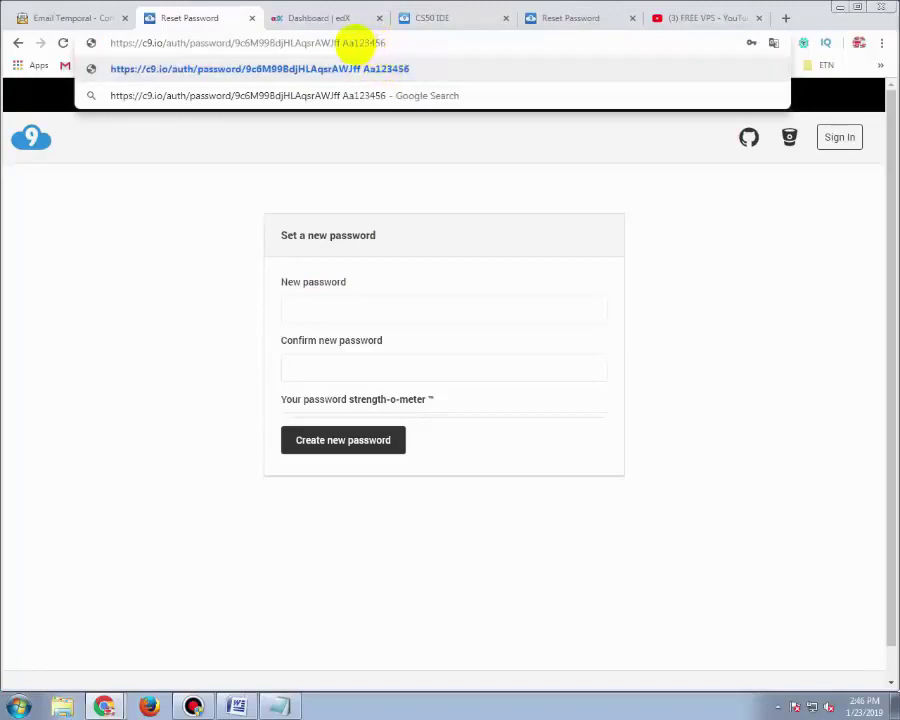
double_click(356, 42)
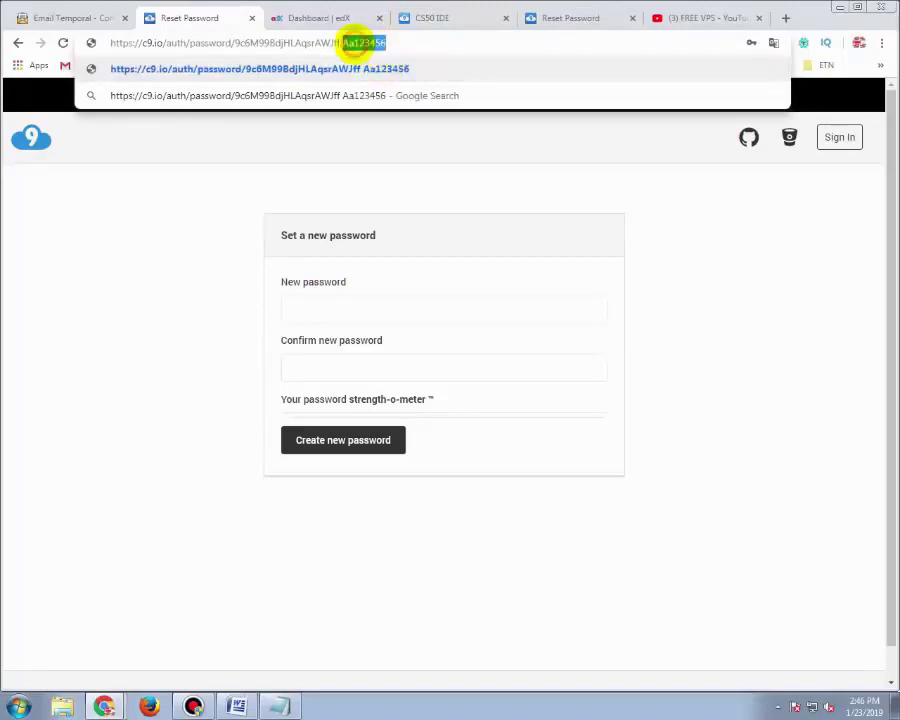
right_click(356, 43)
click(390, 96)
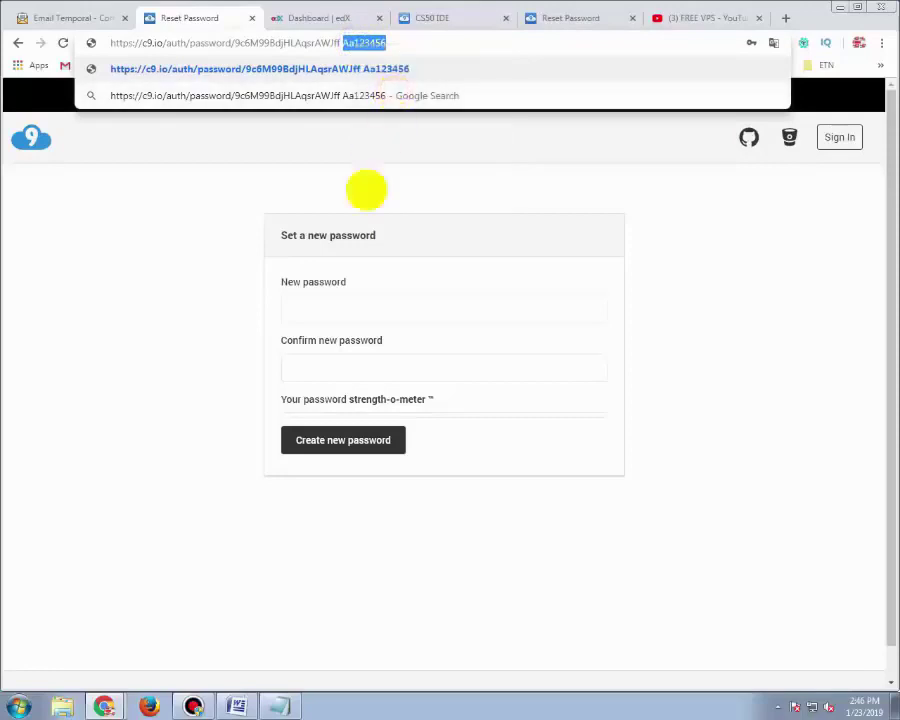
Paste the password into New and Confirm password fields and create it
right_click(331, 304)
click(365, 389)
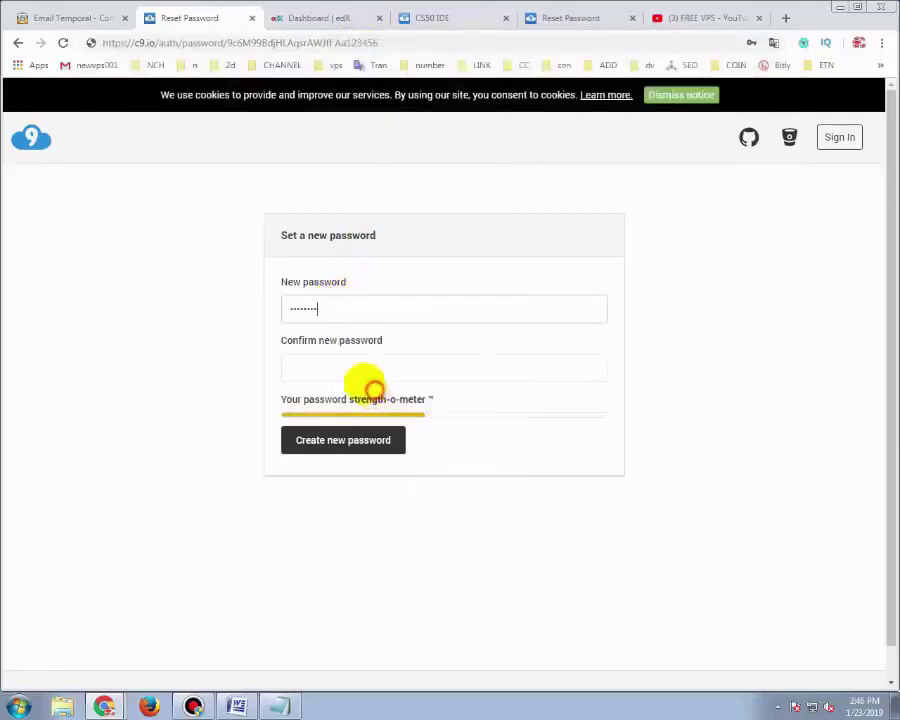
right_click(327, 357)
click(362, 442)
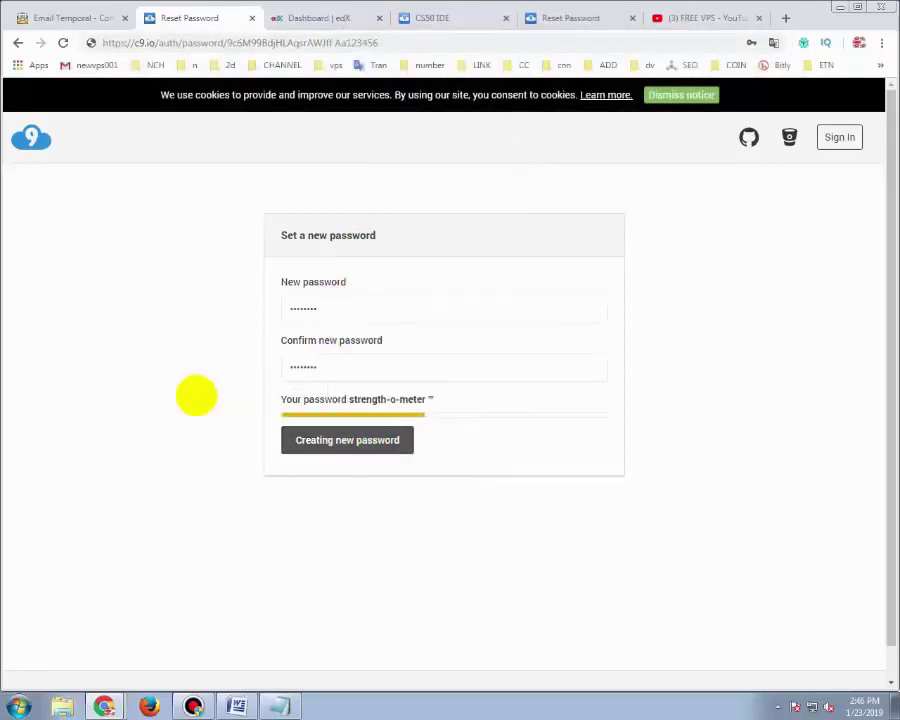
click(318, 442)
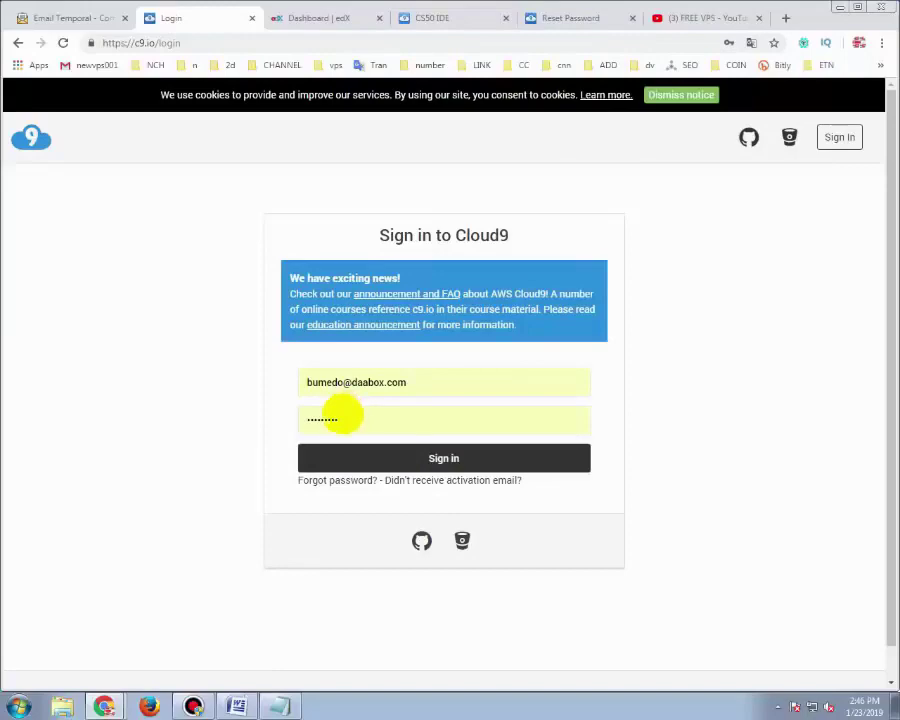
Paste the new password into the sign-in form and copy the temporary address
click(336, 417)
right_click(330, 418)
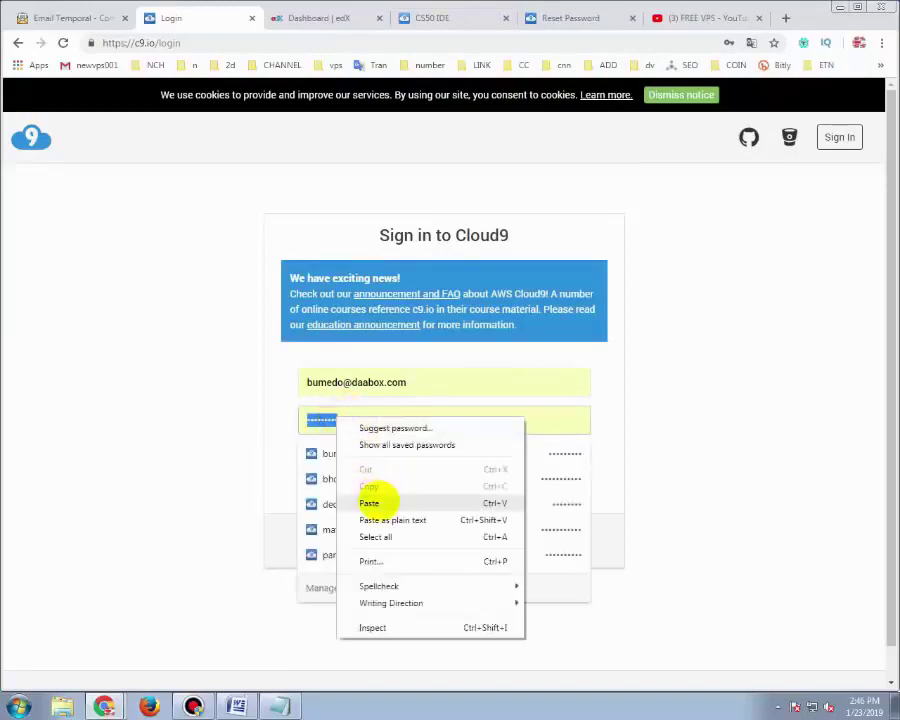
click(372, 500)
click(72, 18)
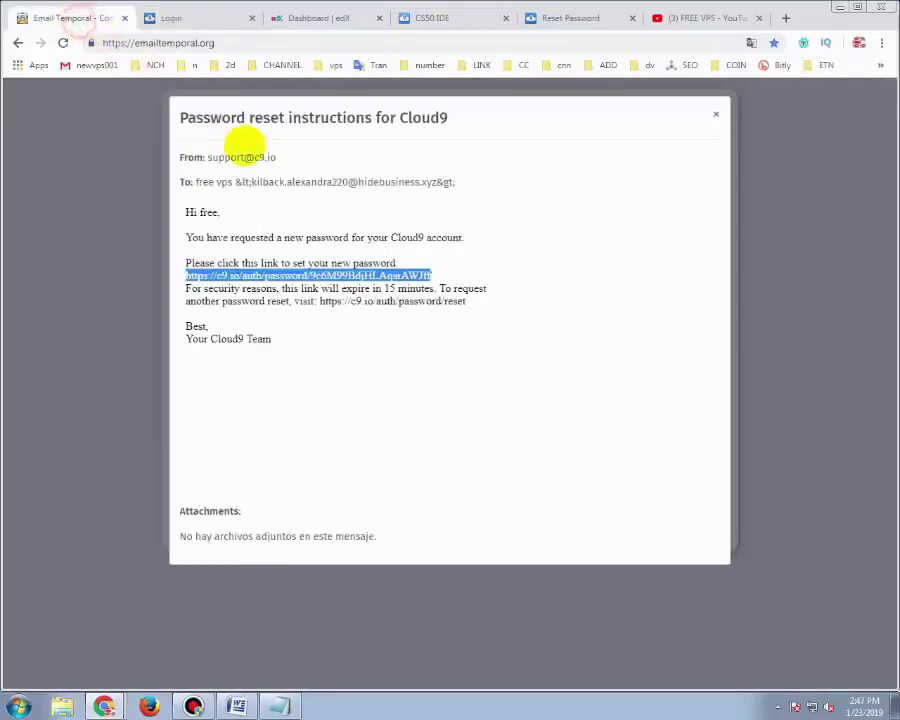
click(715, 114)
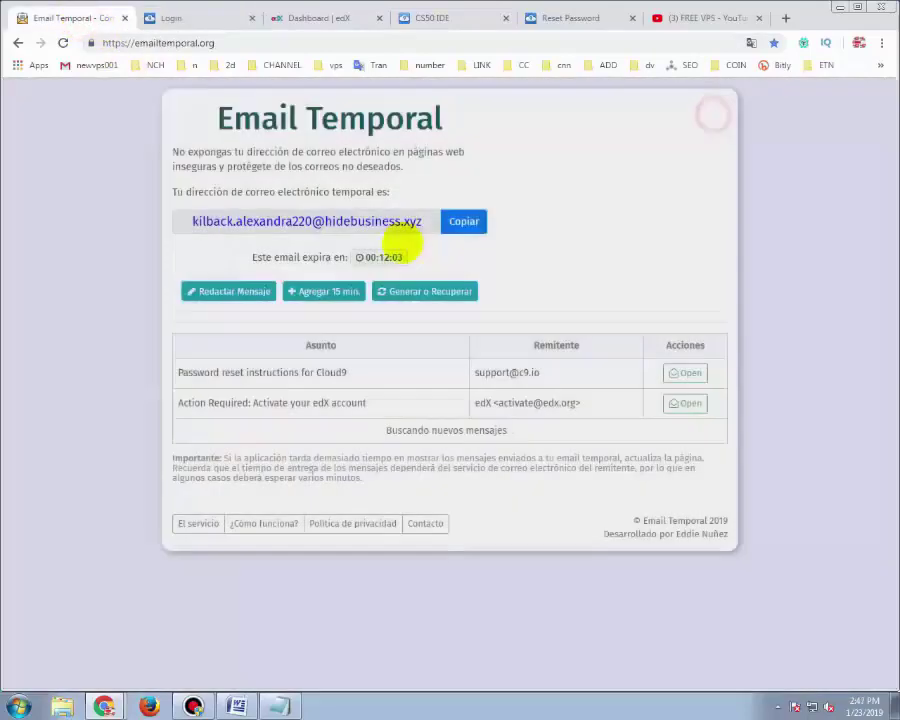
click(470, 218)
click(180, 17)
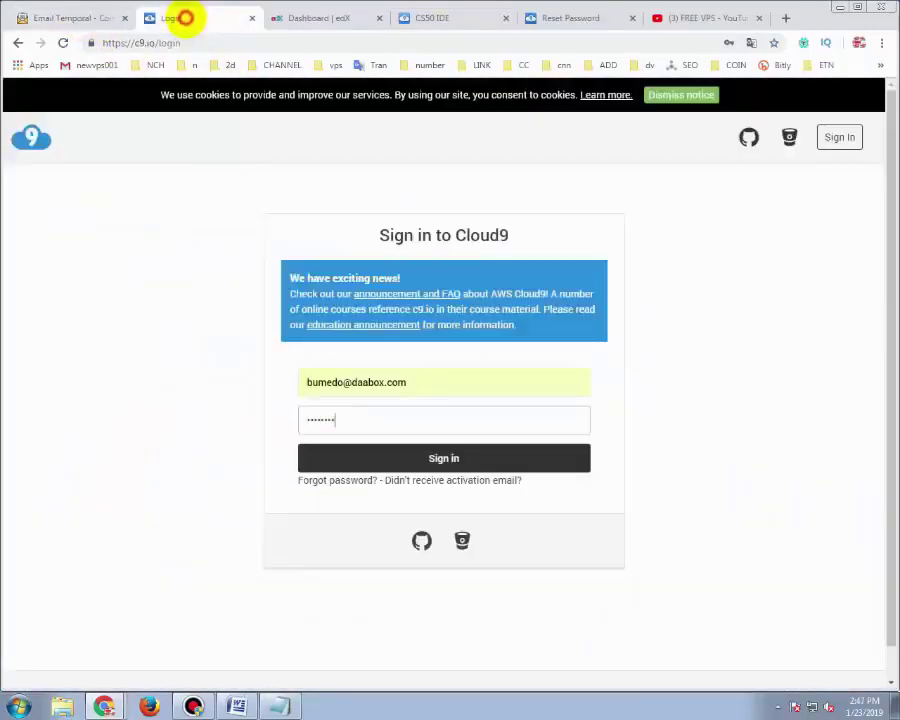
click(284, 18)
click(412, 17)
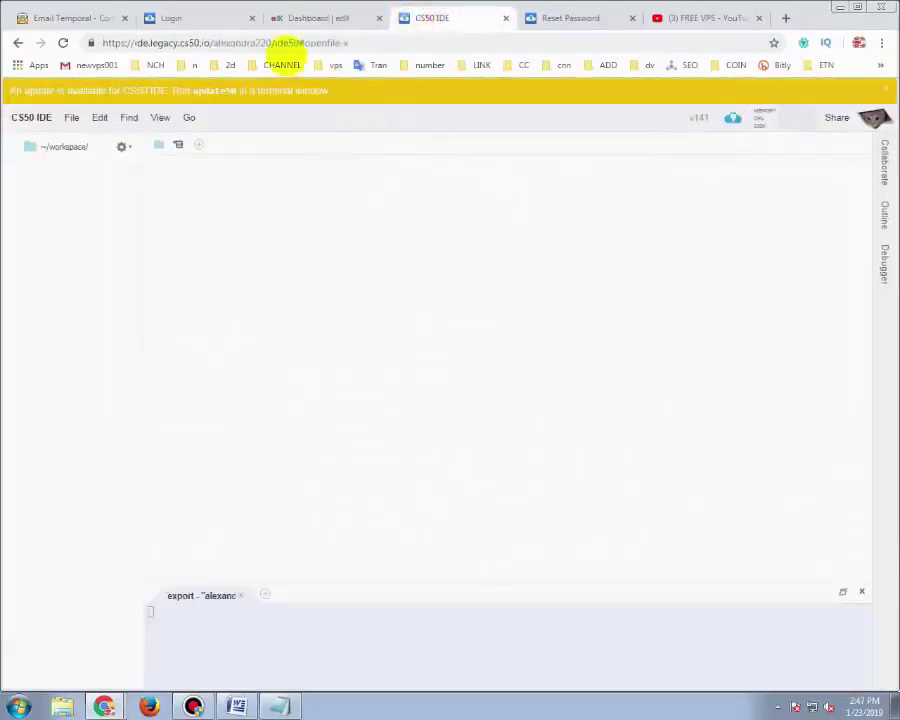
click(172, 18)
Replace the login email with the temporary address, re-enter the password, and sign in
double_click(347, 385)
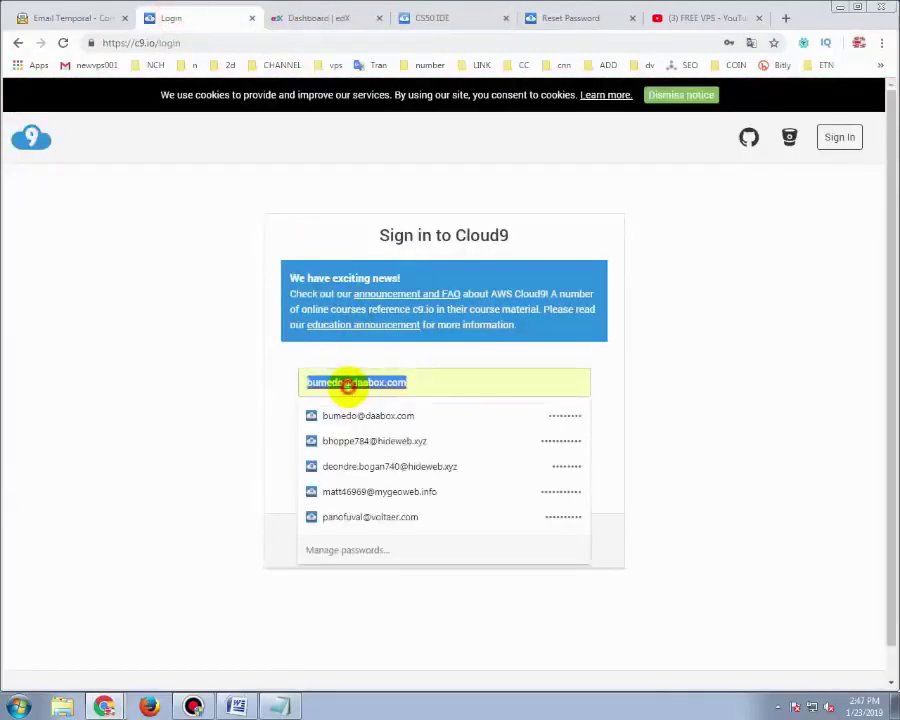
right_click(362, 388)
click(388, 428)
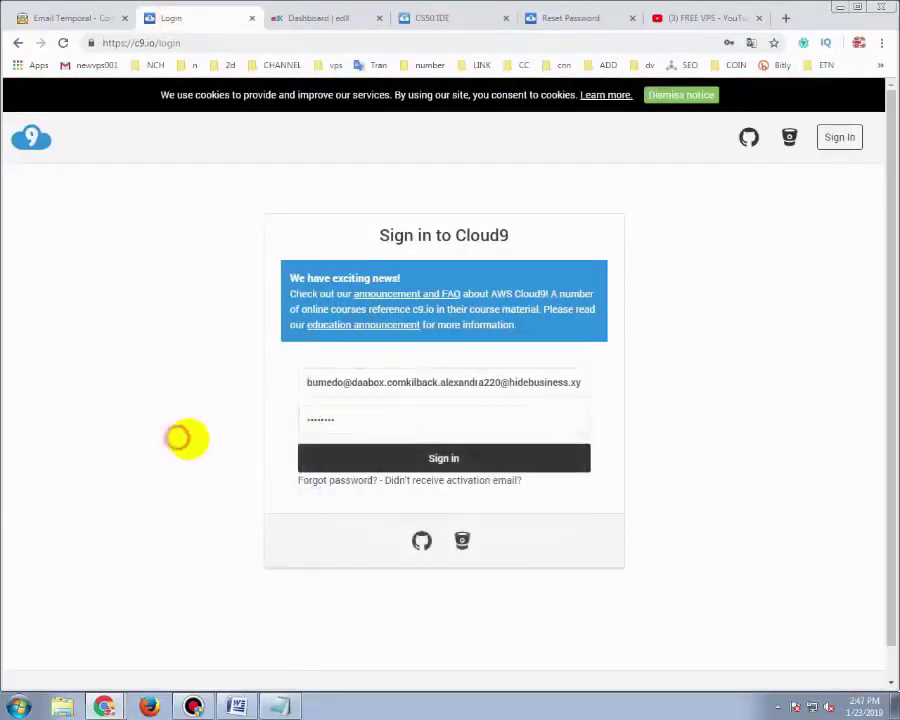
double_click(332, 383)
right_click(336, 386)
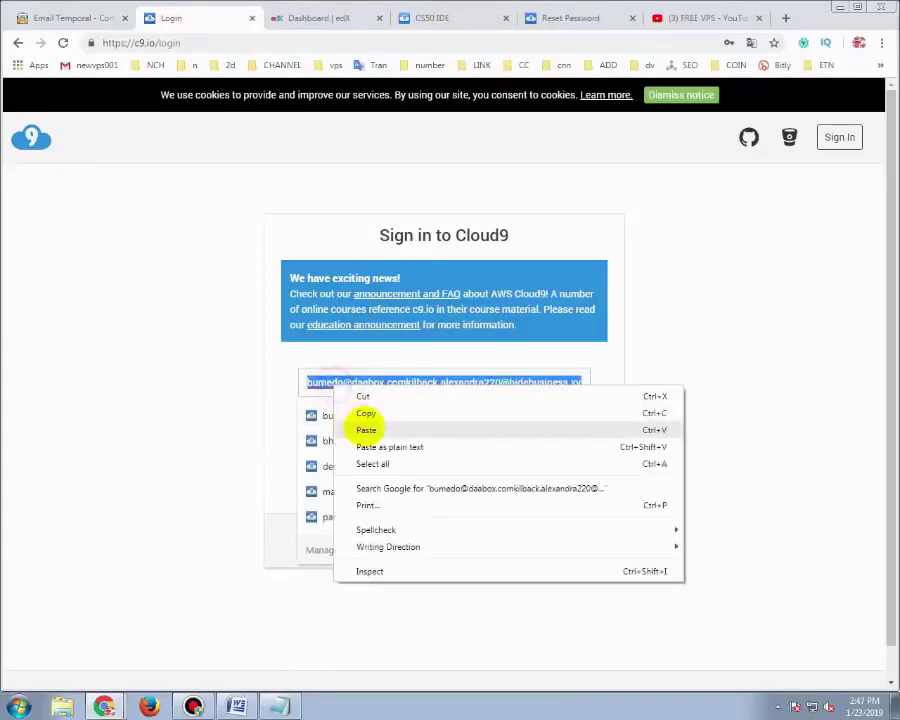
click(363, 425)
click(311, 420)
key(ctrl+v)
click(412, 459)
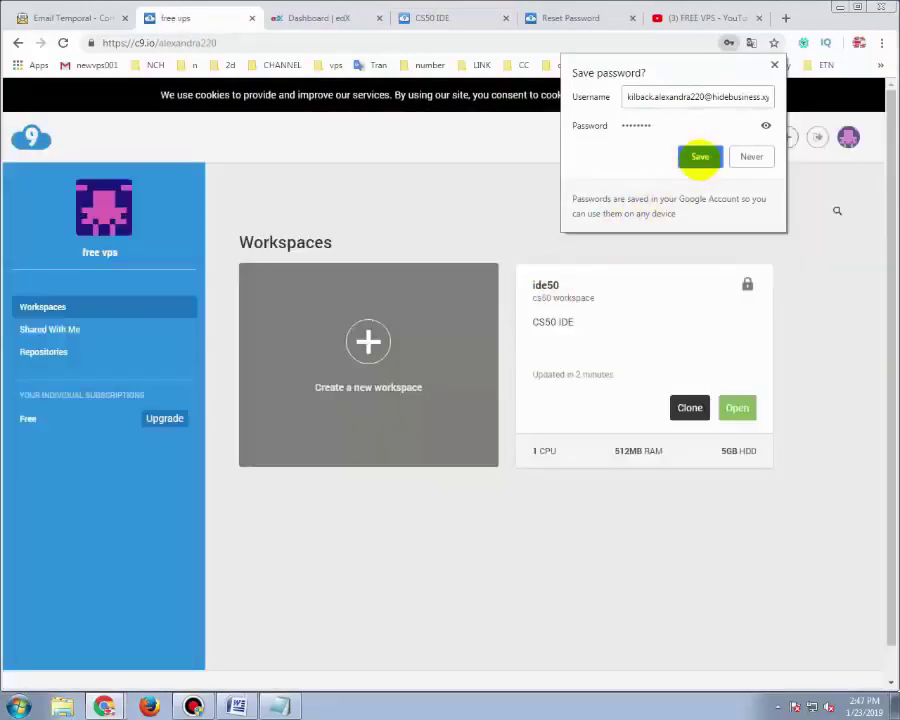
Save the login password and close the edX dashboard tab
click(700, 157)
click(321, 16)
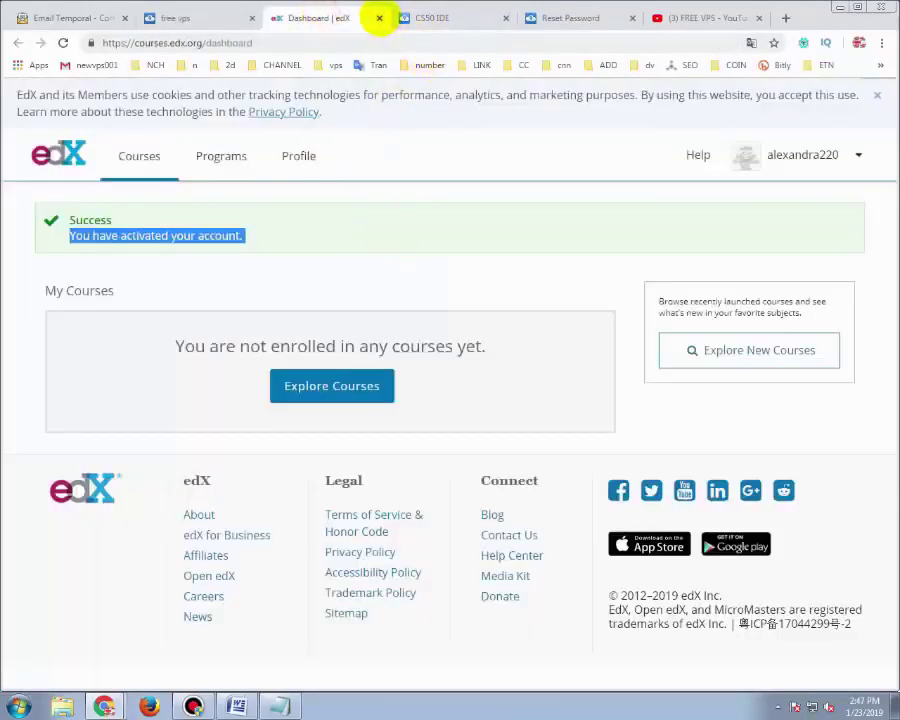
click(379, 17)
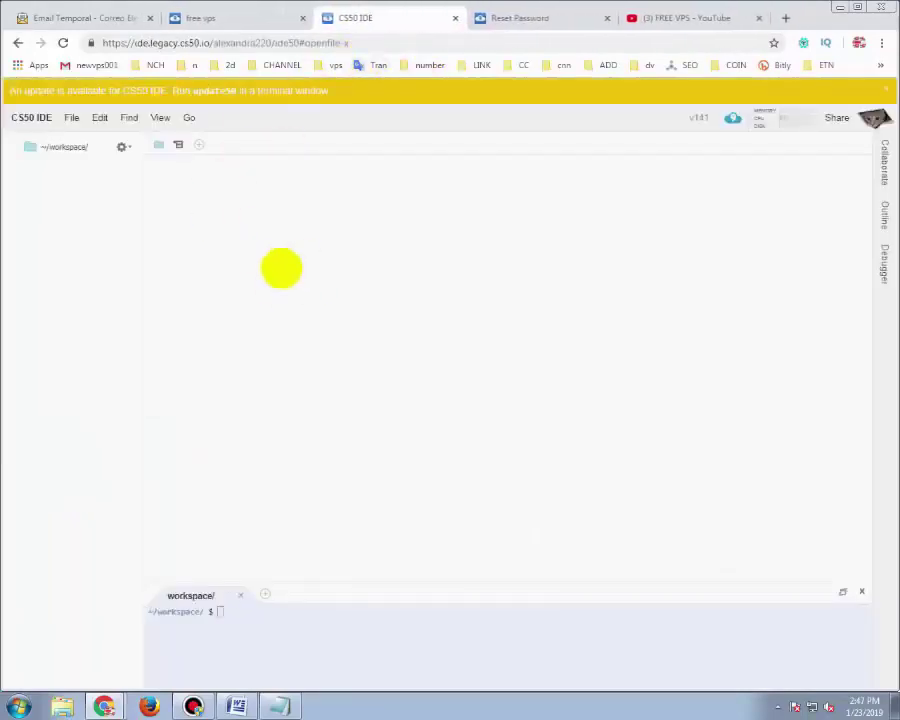
Maximize and restore the CS50 IDE terminal, then begin a new workspace on Cloud9's dashboard
click(263, 622)
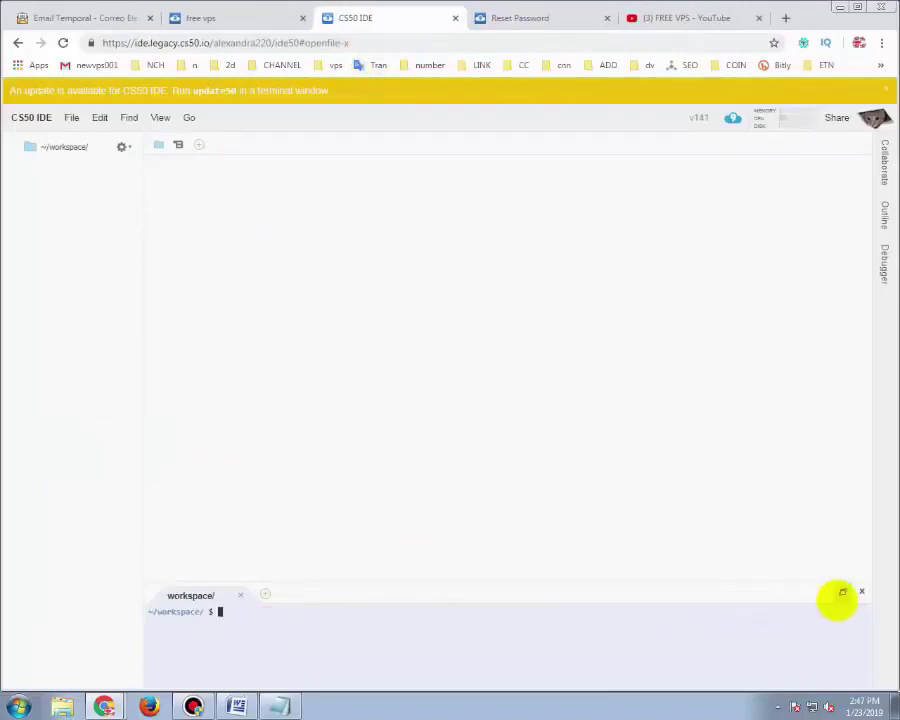
click(839, 593)
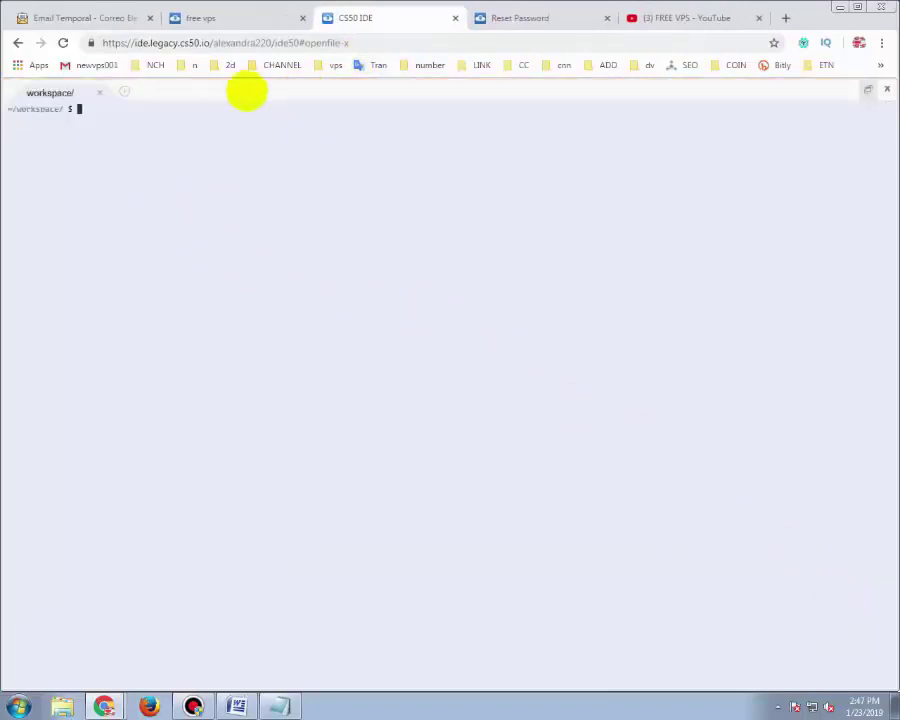
click(868, 91)
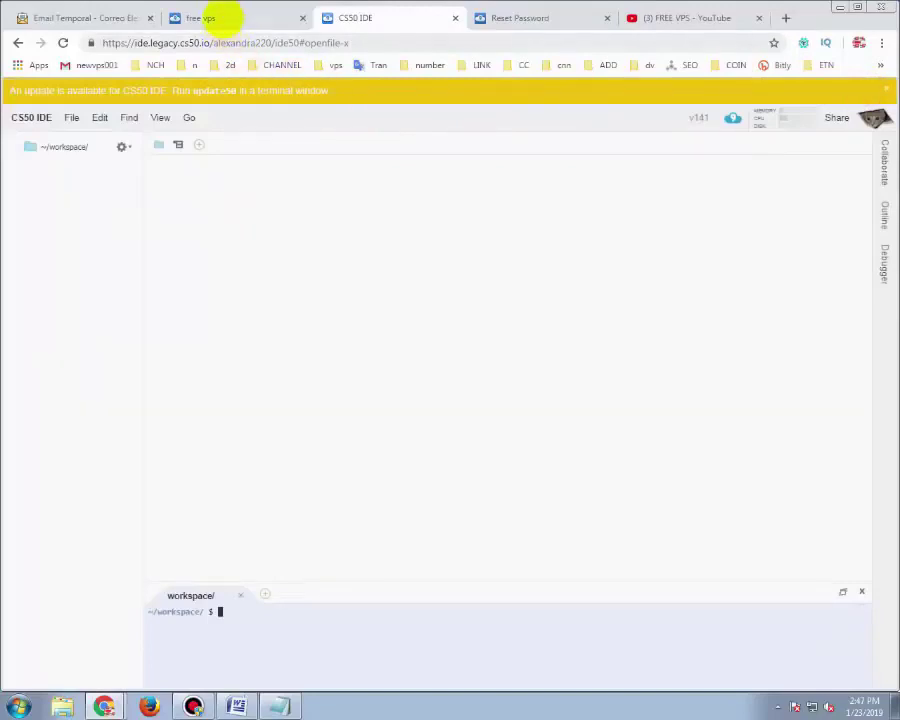
click(222, 17)
click(368, 341)
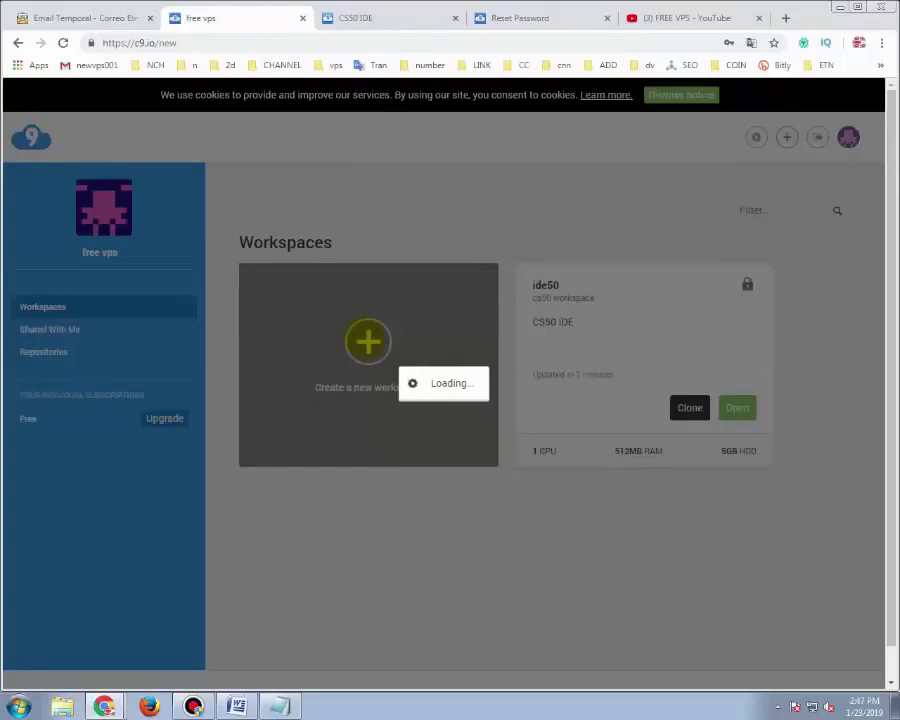
Name the workspace 'freevps', pick the Python template, and create it
scroll(333, 514, down, 2)
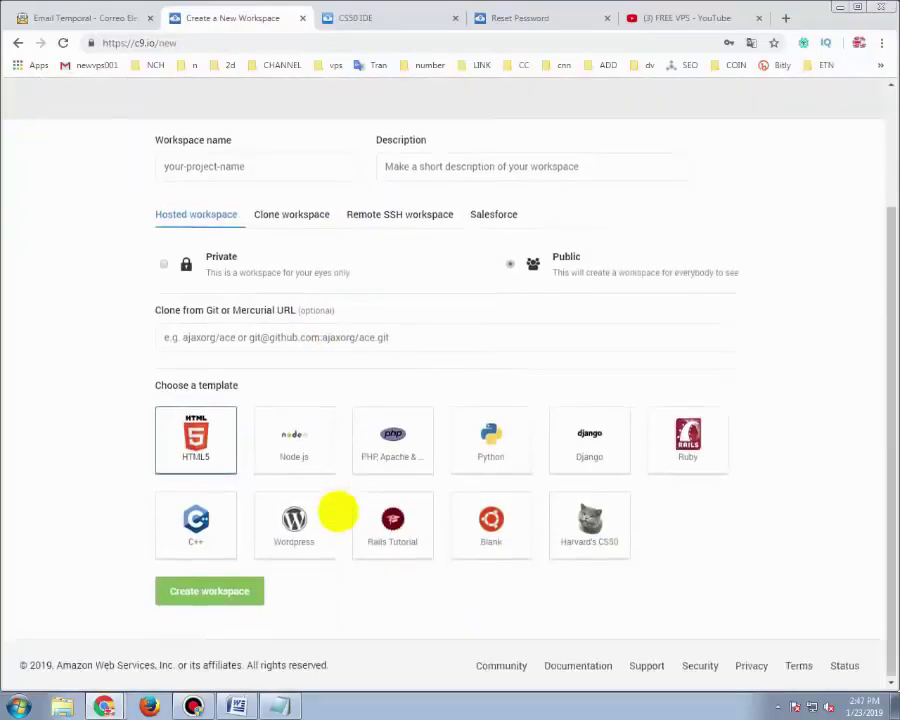
scroll(235, 245, up, 2)
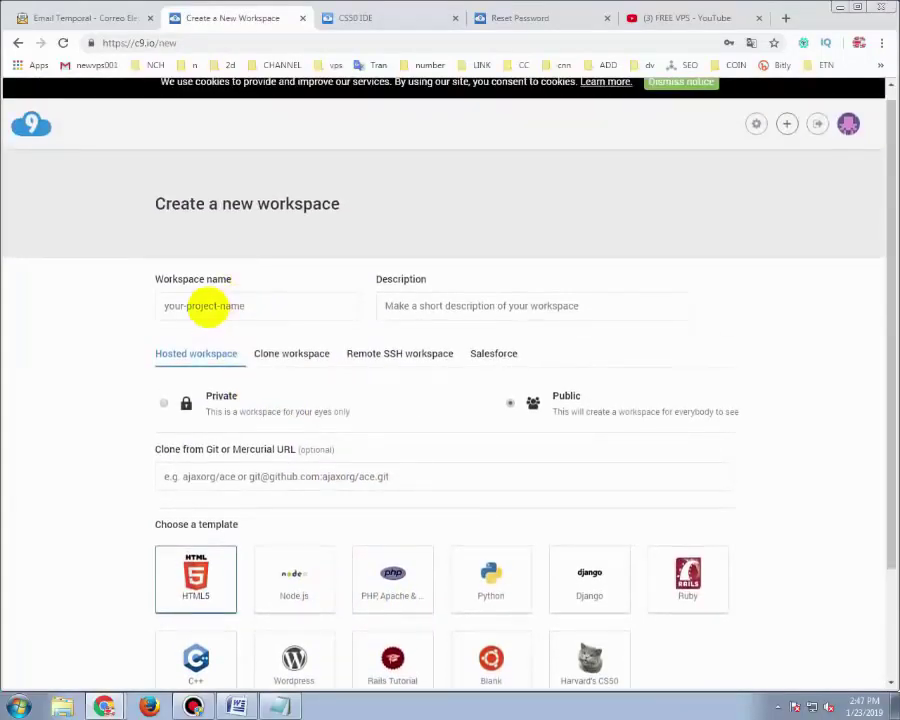
click(205, 306)
text(l)
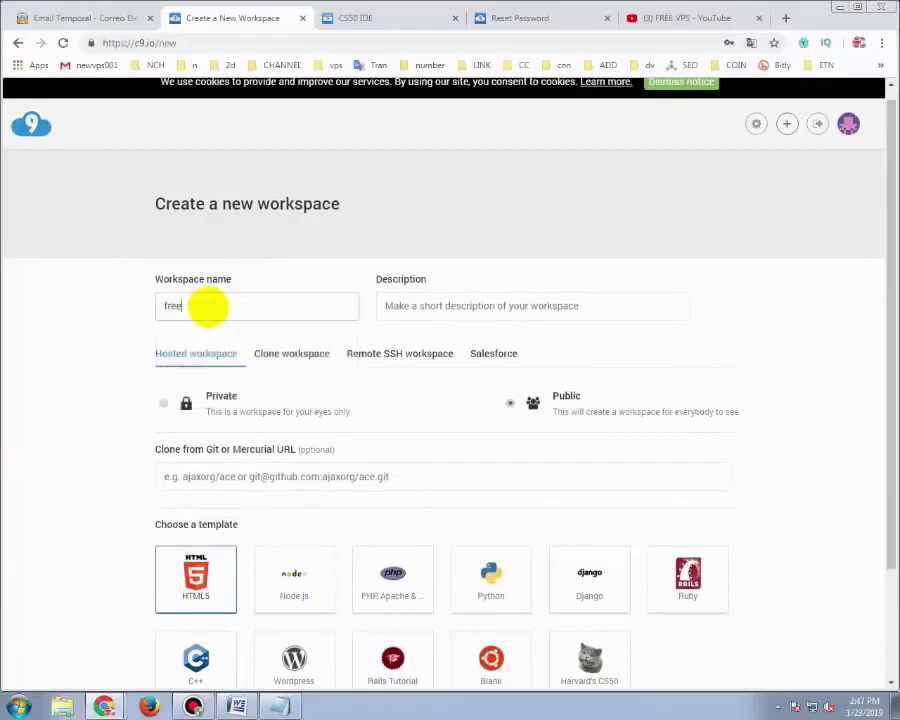
text(reevps)
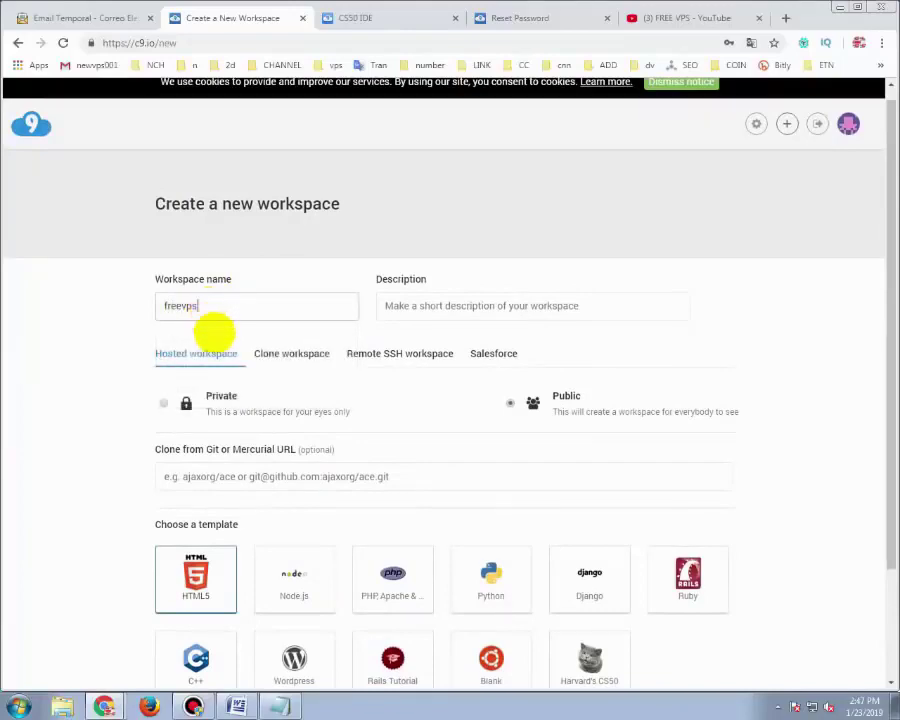
scroll(300, 460, down, 2)
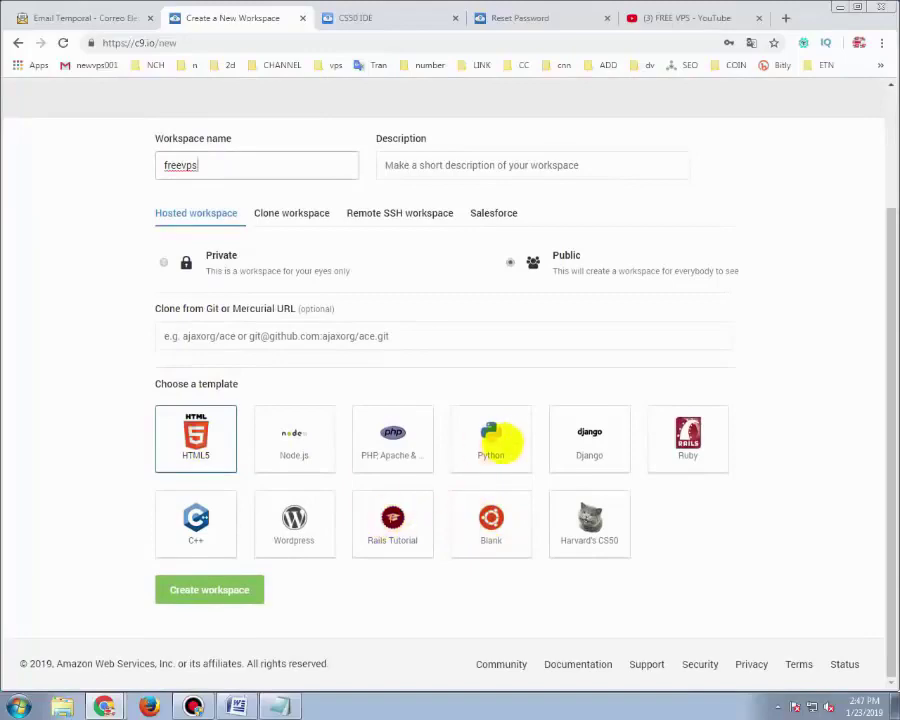
click(478, 443)
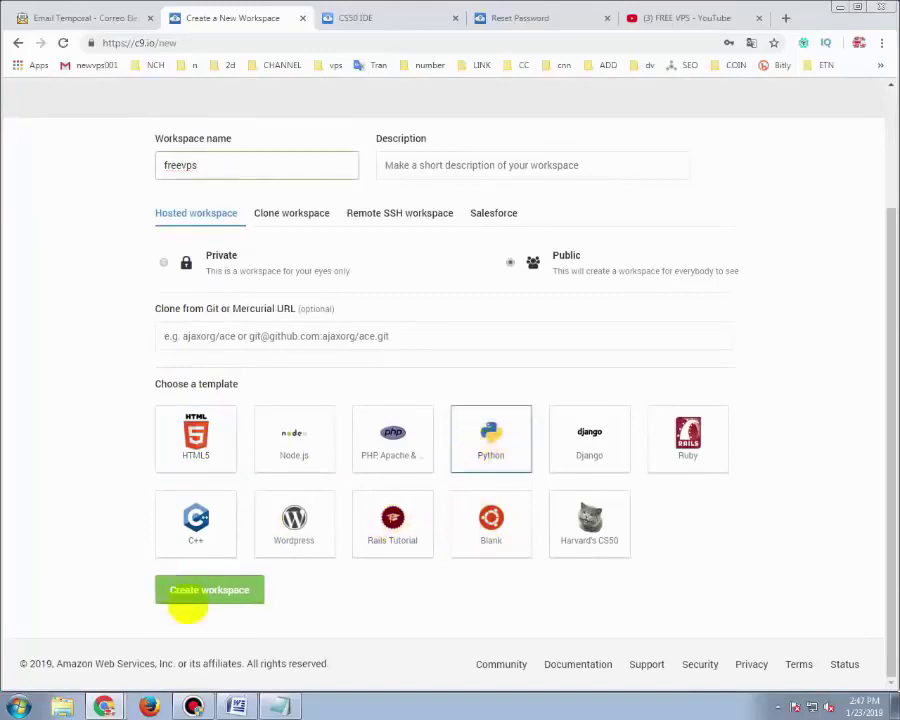
click(205, 590)
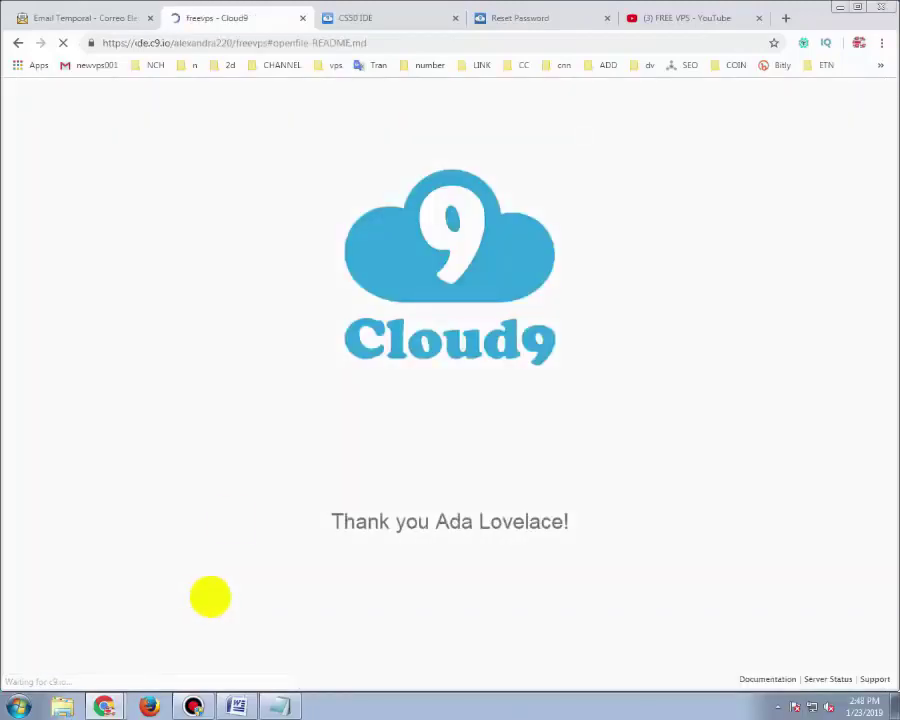
Close the leftover Reset Password tab and switch back to the freevps - Cloud9 tab
click(382, 17)
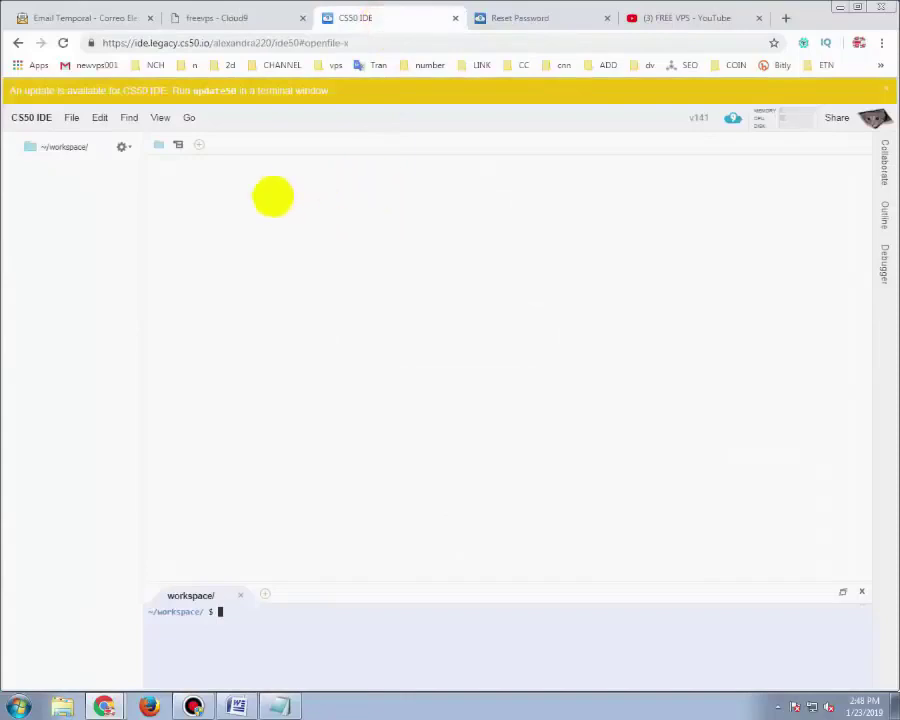
click(238, 17)
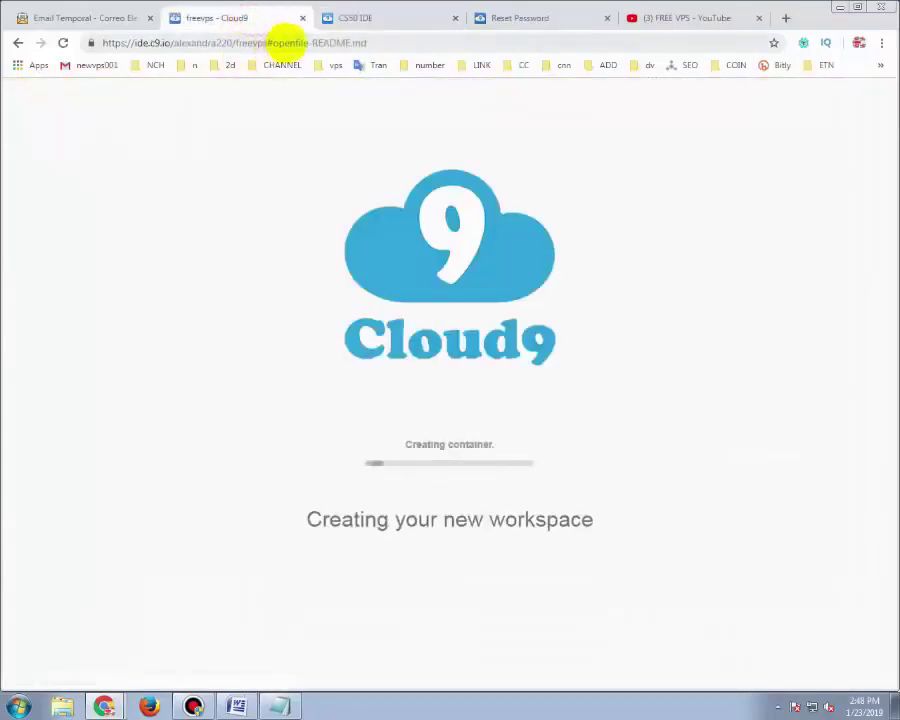
click(356, 19)
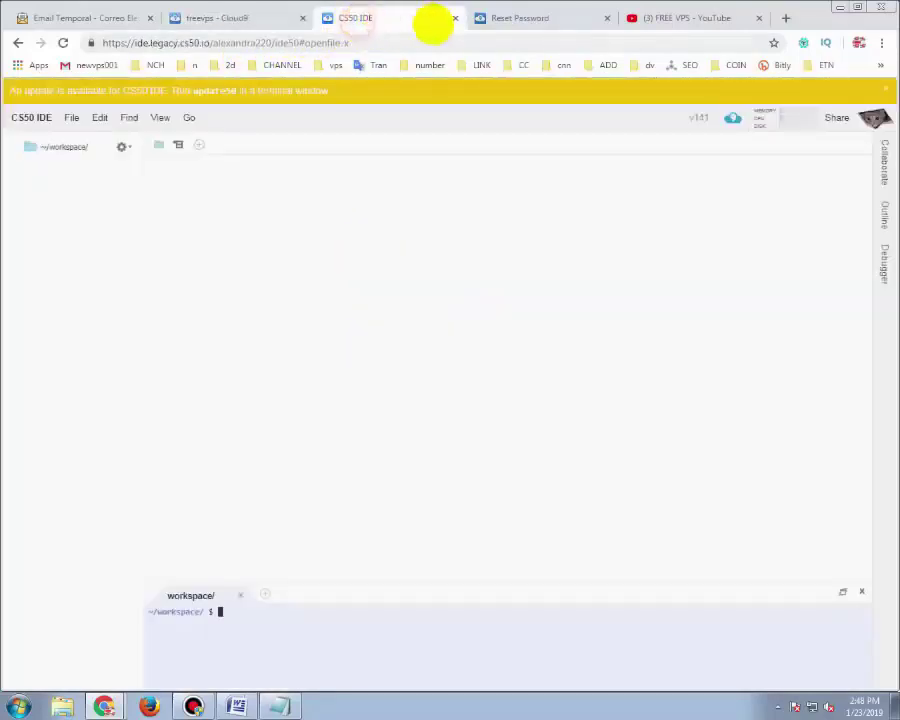
click(606, 18)
click(266, 17)
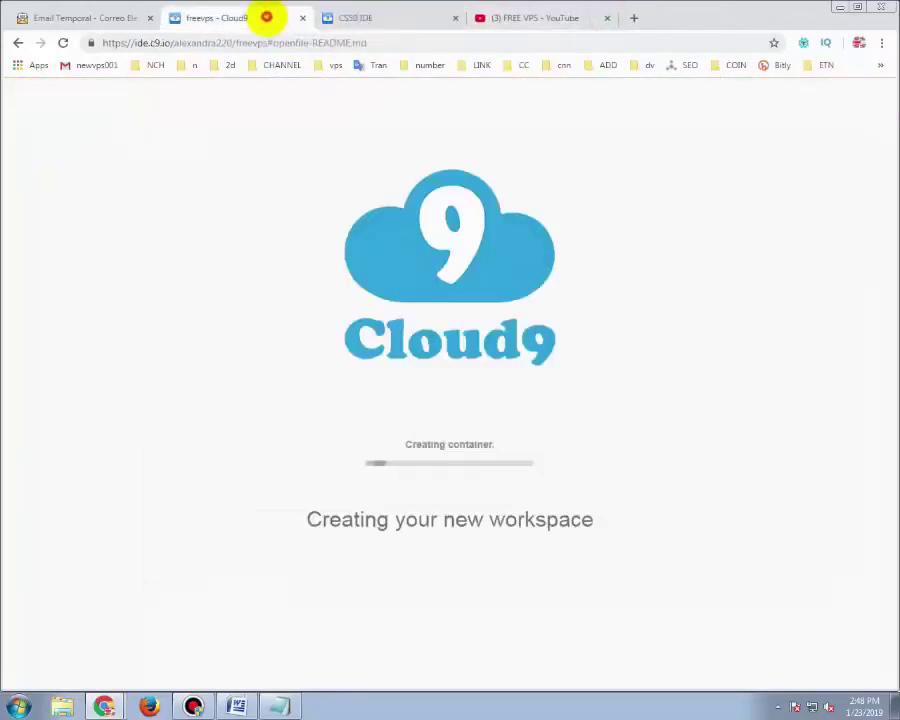
click(330, 18)
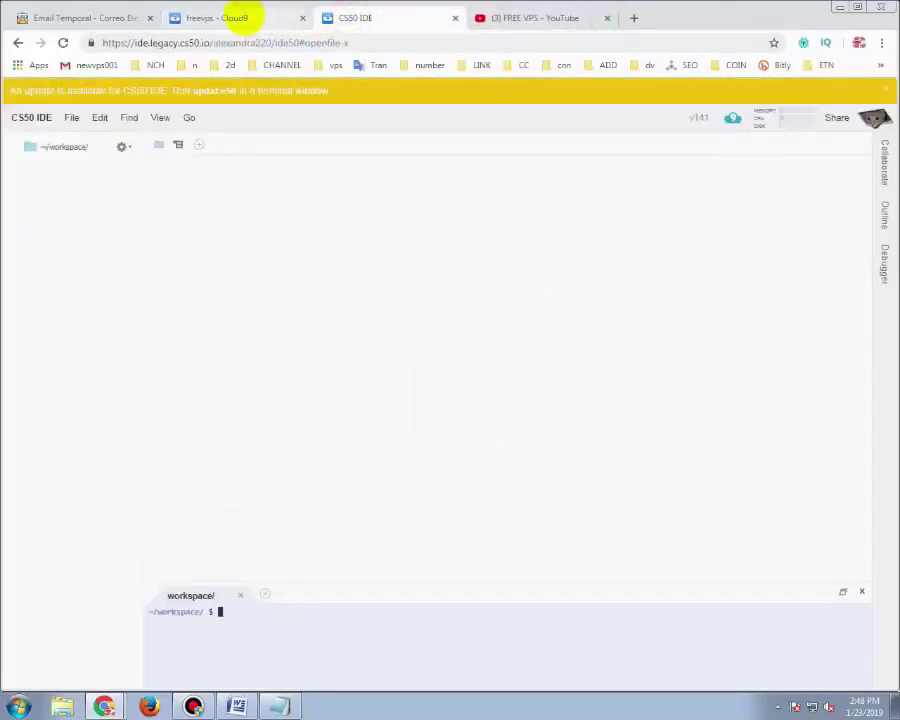
click(240, 17)
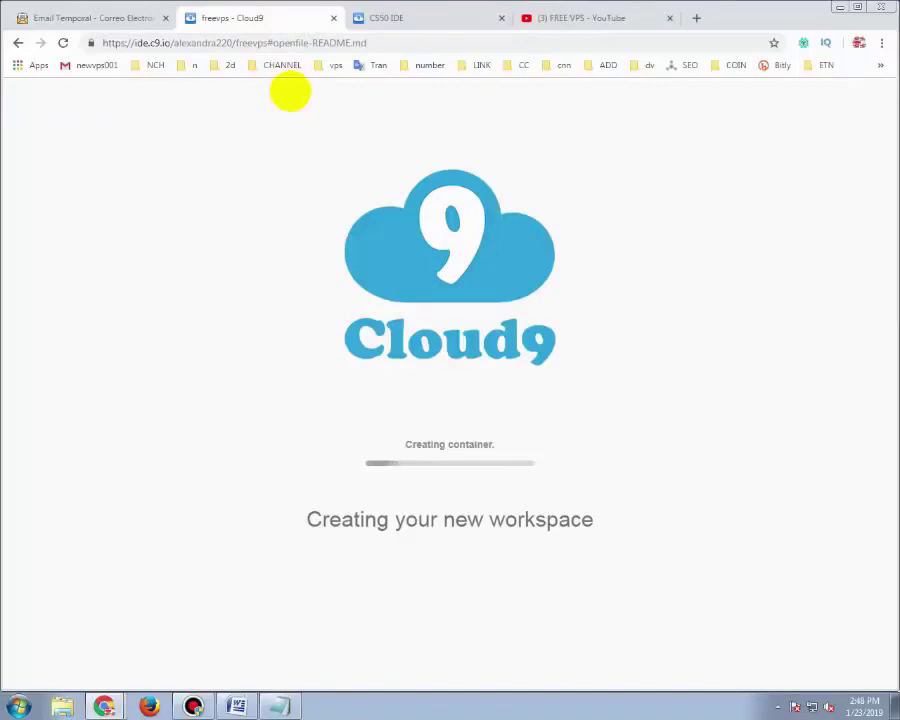
Select and copy the full git clone cloud9-vnc command line in Notepad
click(280, 707)
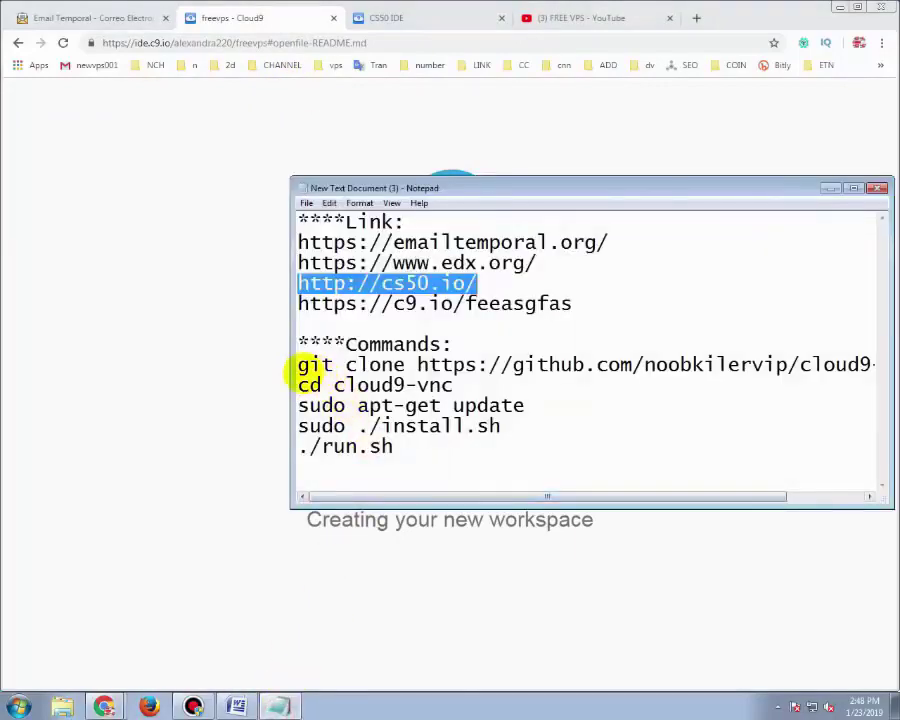
drag(298, 368, 613, 368)
click(777, 350)
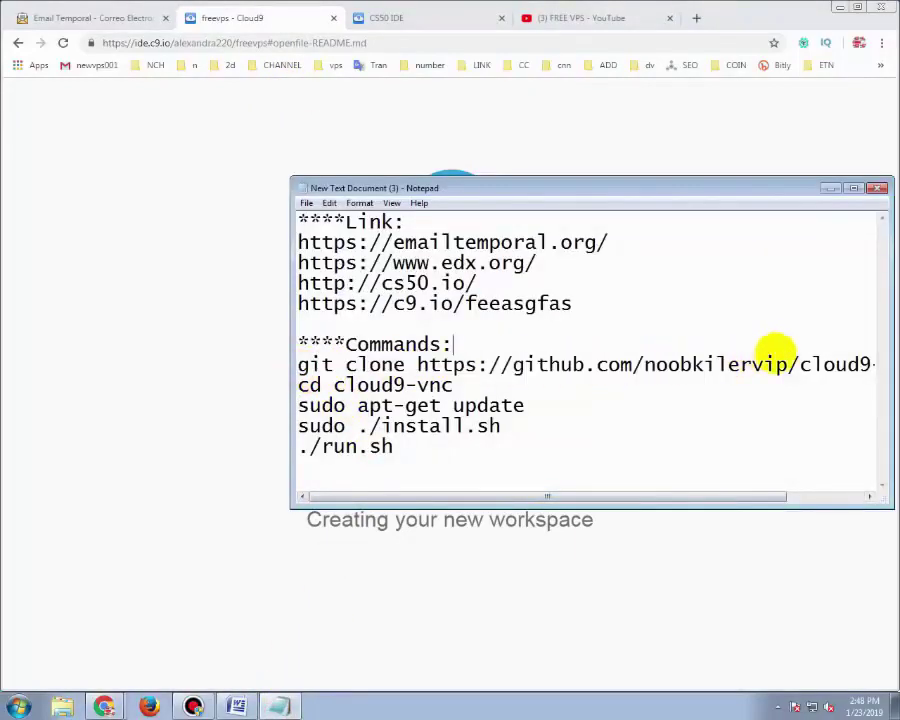
drag(777, 350, 883, 365)
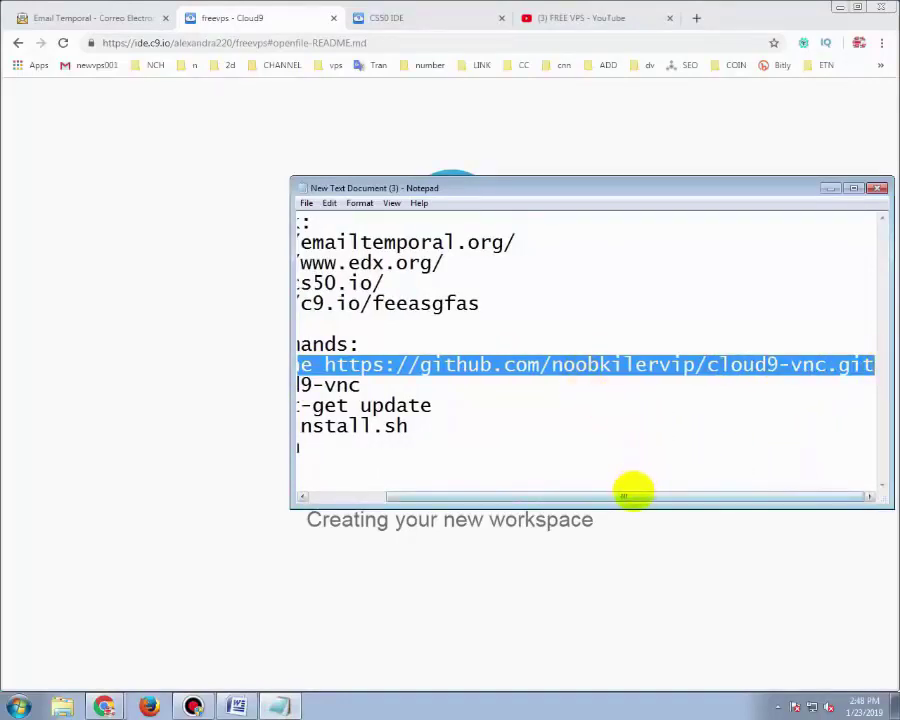
drag(630, 495, 532, 495)
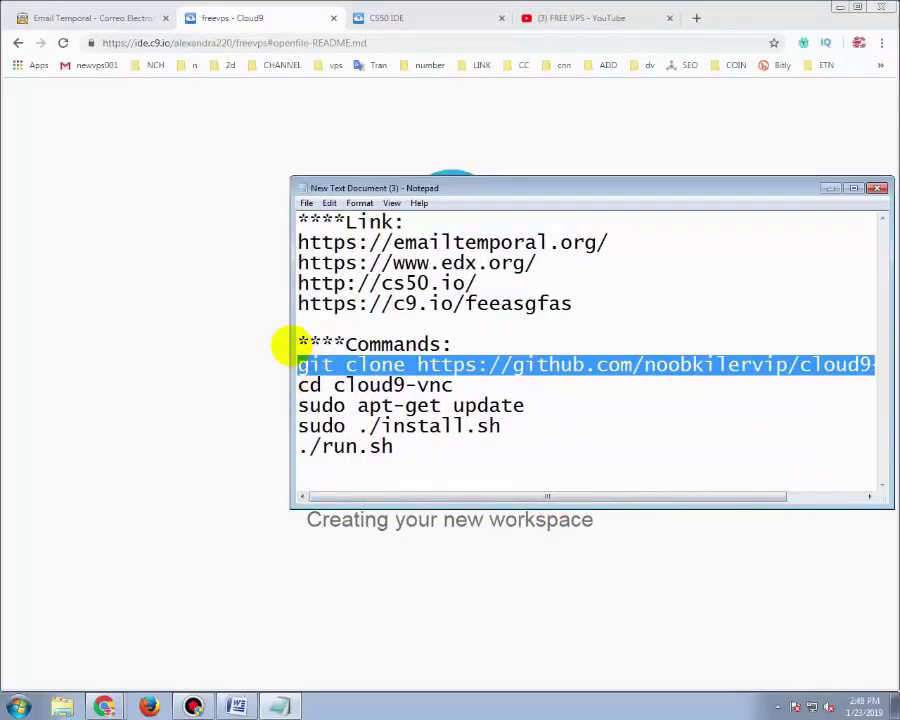
drag(291, 346, 105, 364)
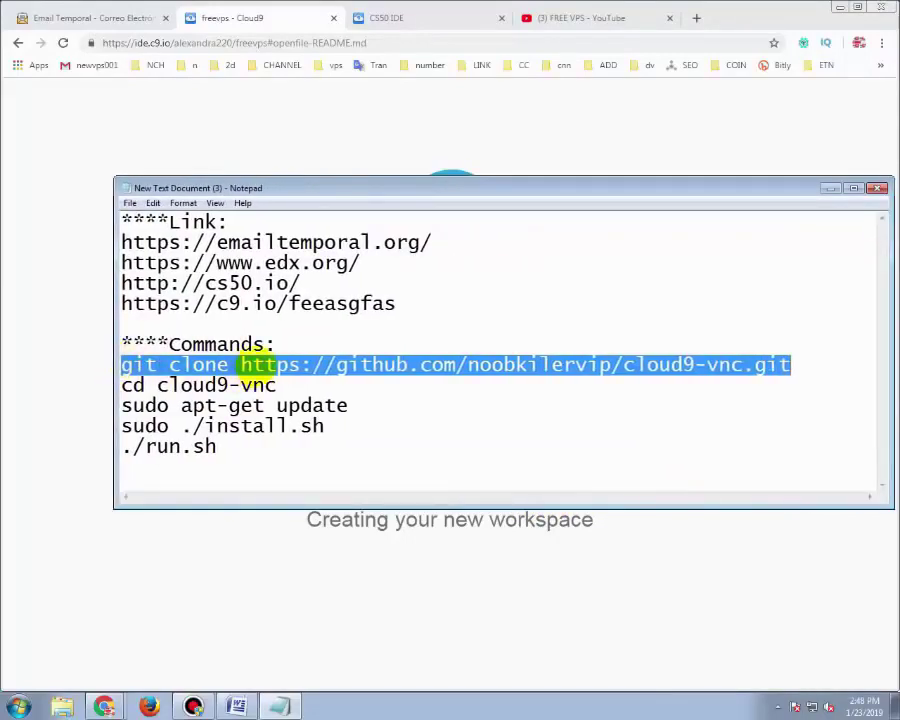
right_click(258, 366)
click(292, 411)
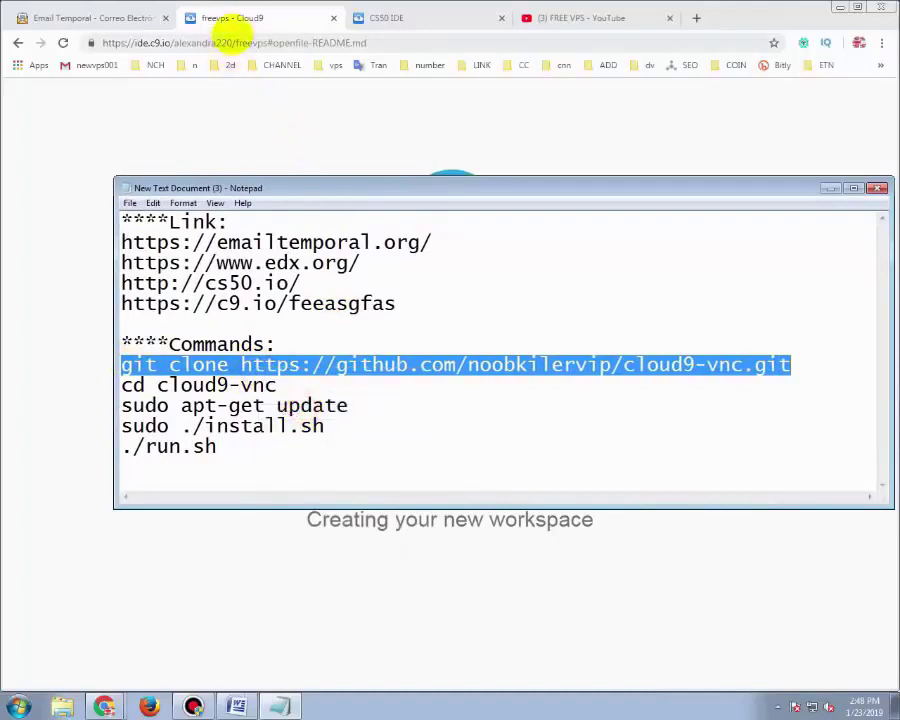
Return to the freevps workspace and maximize its terminal panel
click(232, 18)
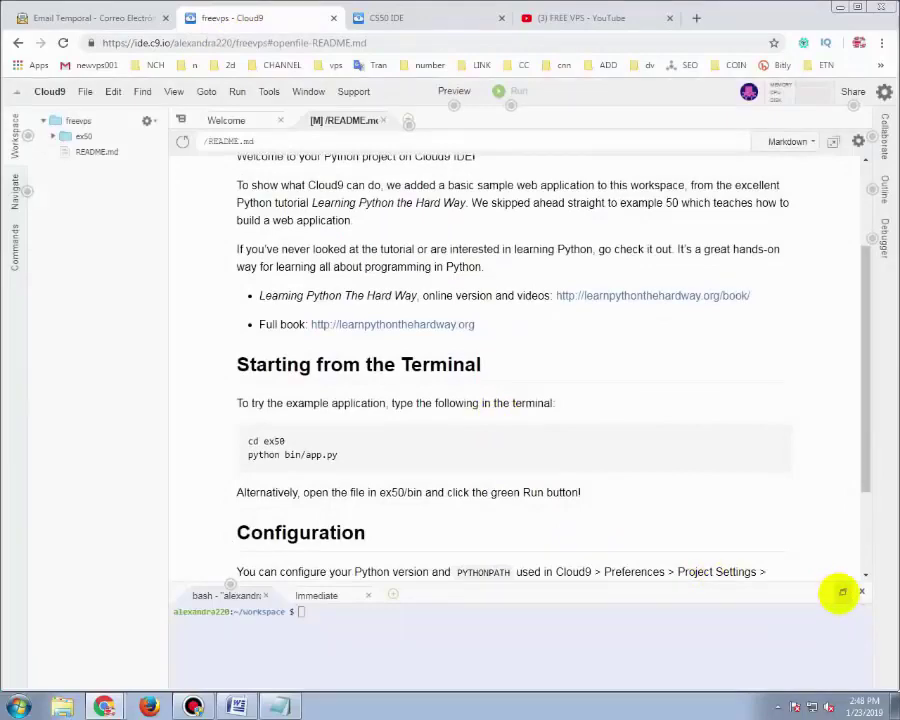
click(434, 19)
click(288, 17)
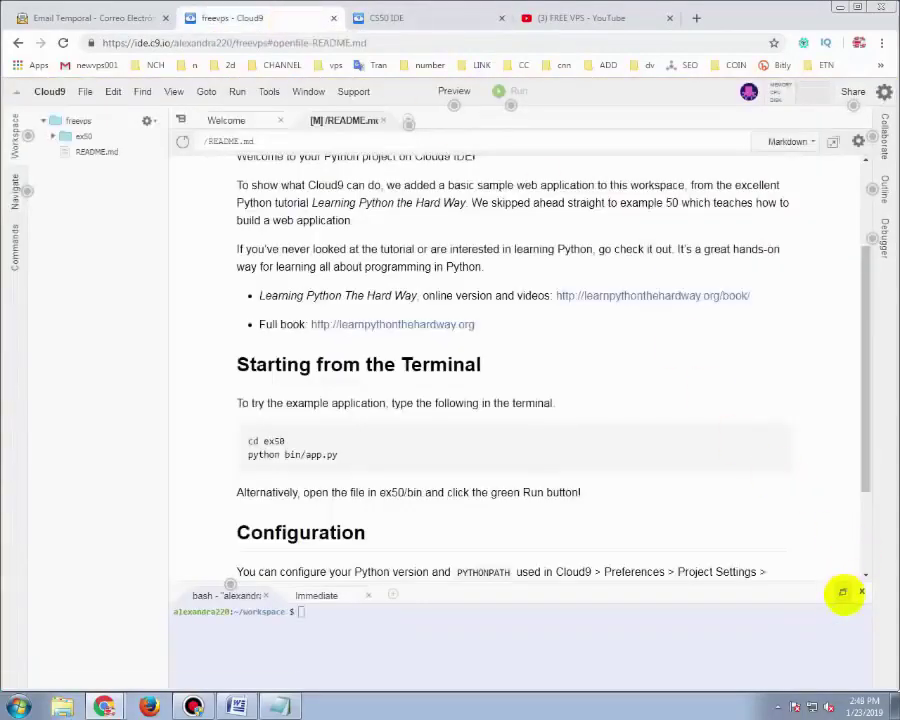
click(843, 592)
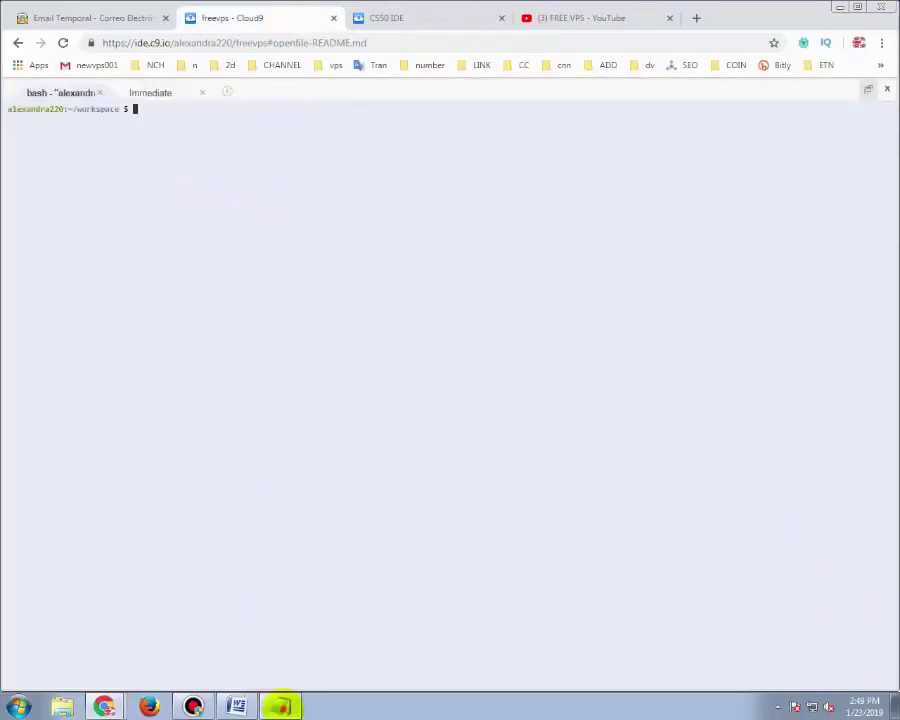
Paste the git clone cloud9-vnc command into the terminal and run it
click(279, 706)
right_click(352, 374)
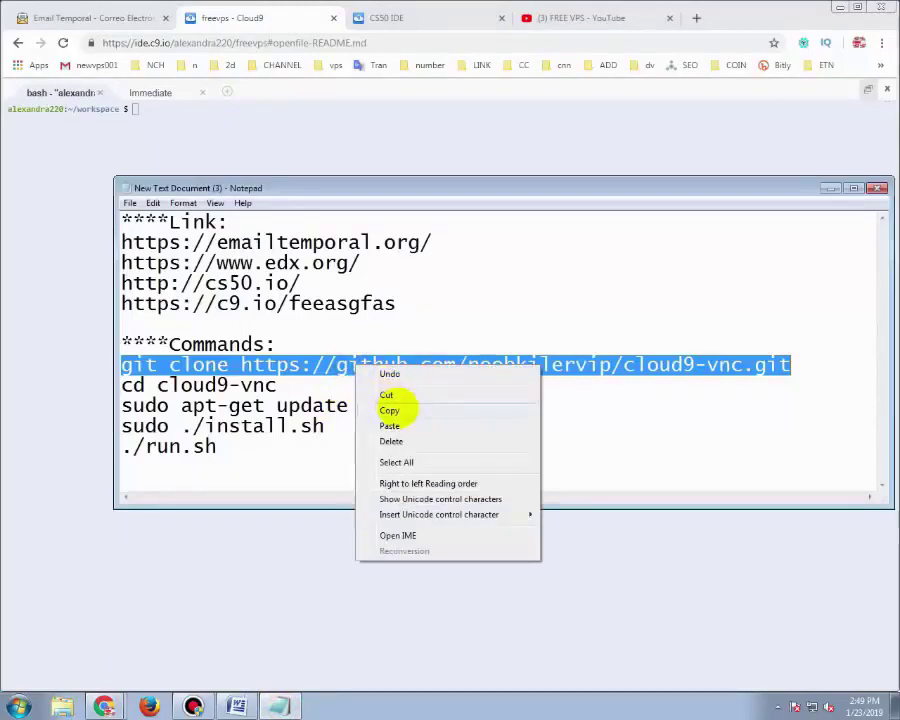
click(386, 408)
right_click(242, 140)
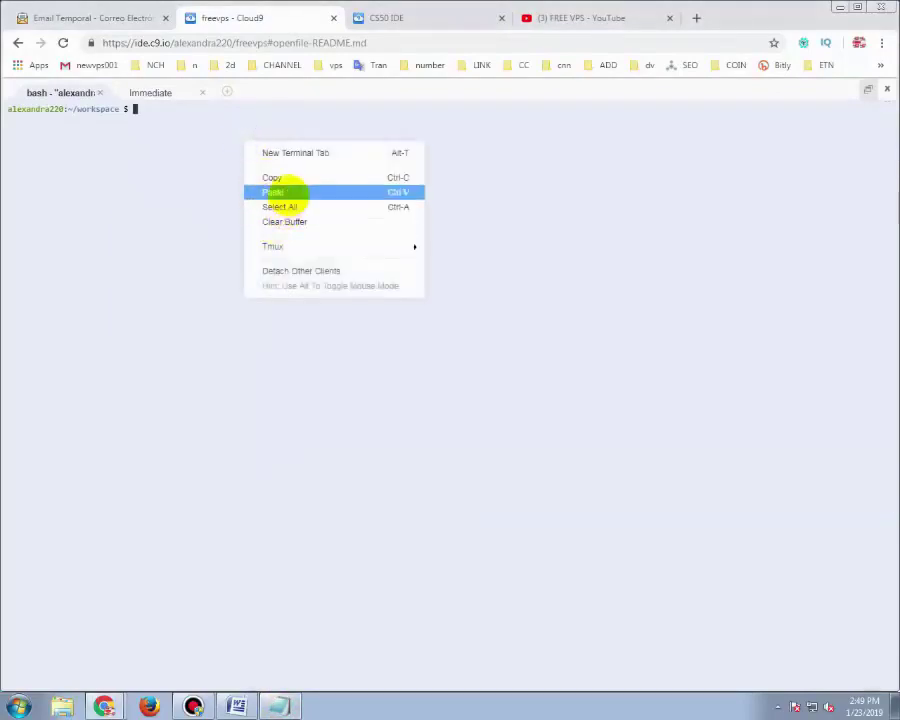
click(277, 192)
click(220, 122)
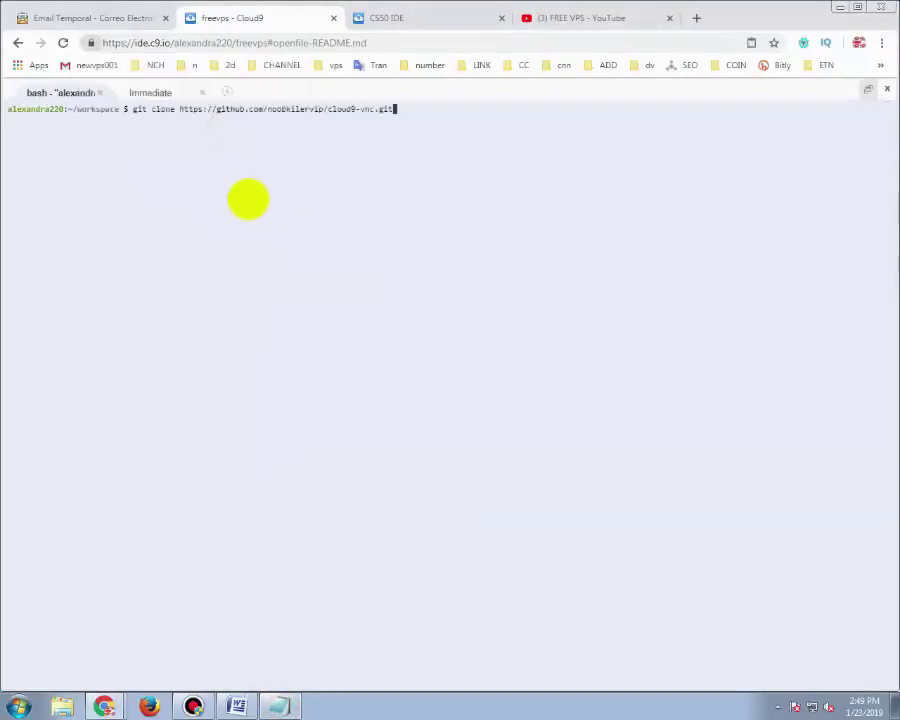
key(Return)
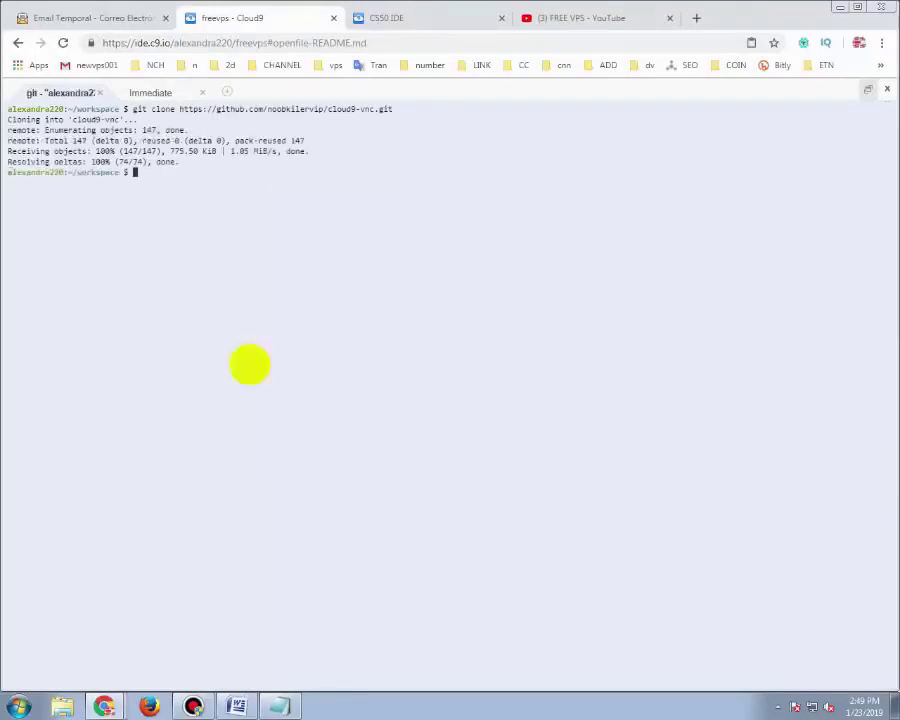
Copy 'cd cloud9-vnc' from Notepad and run it in the terminal
click(287, 705)
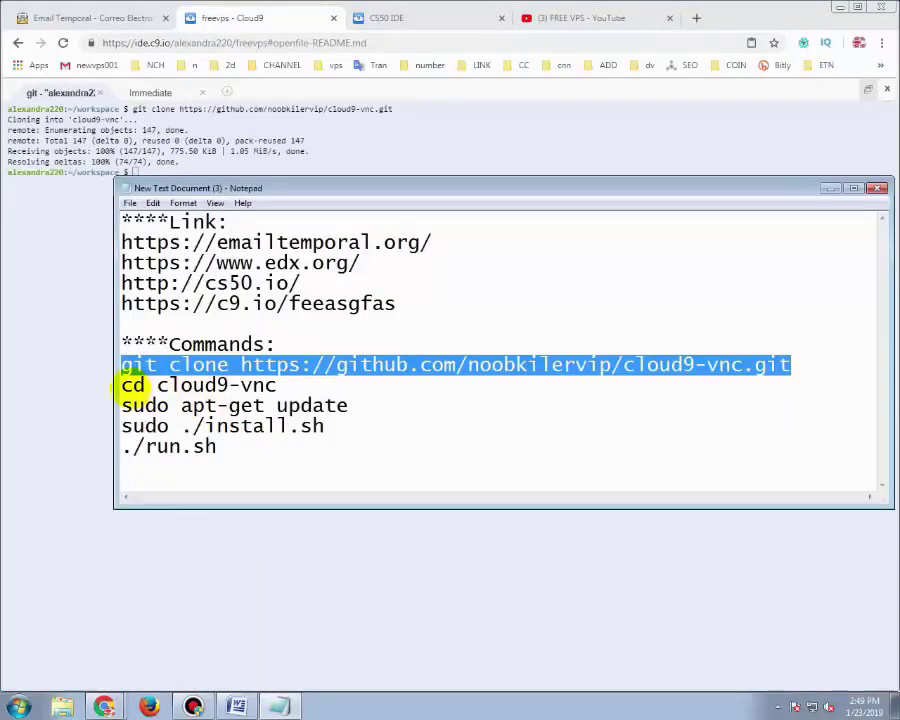
drag(122, 385, 272, 385)
right_click(276, 385)
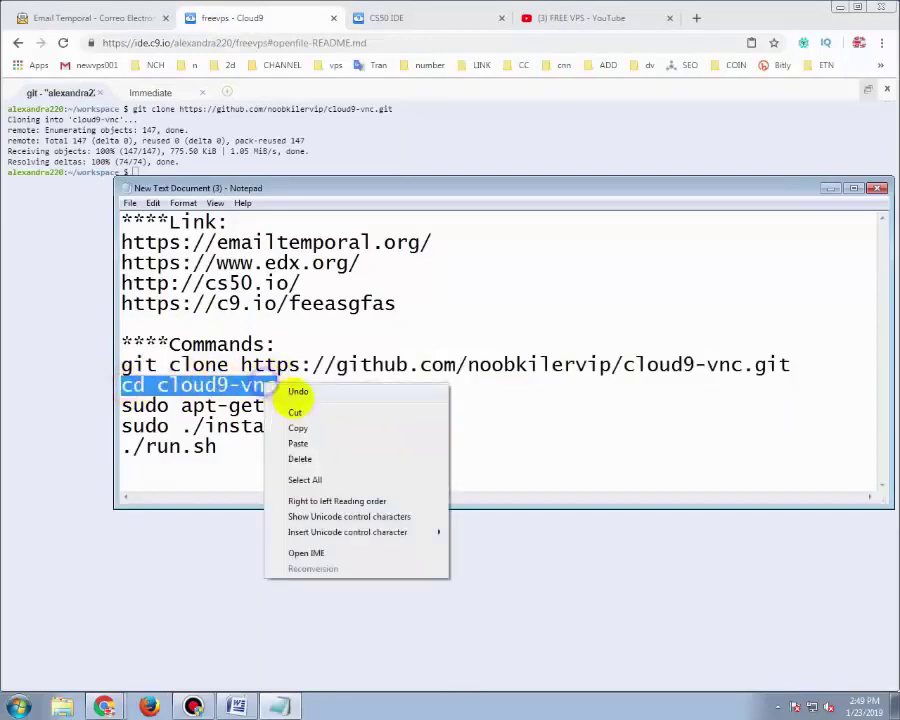
click(302, 425)
right_click(332, 170)
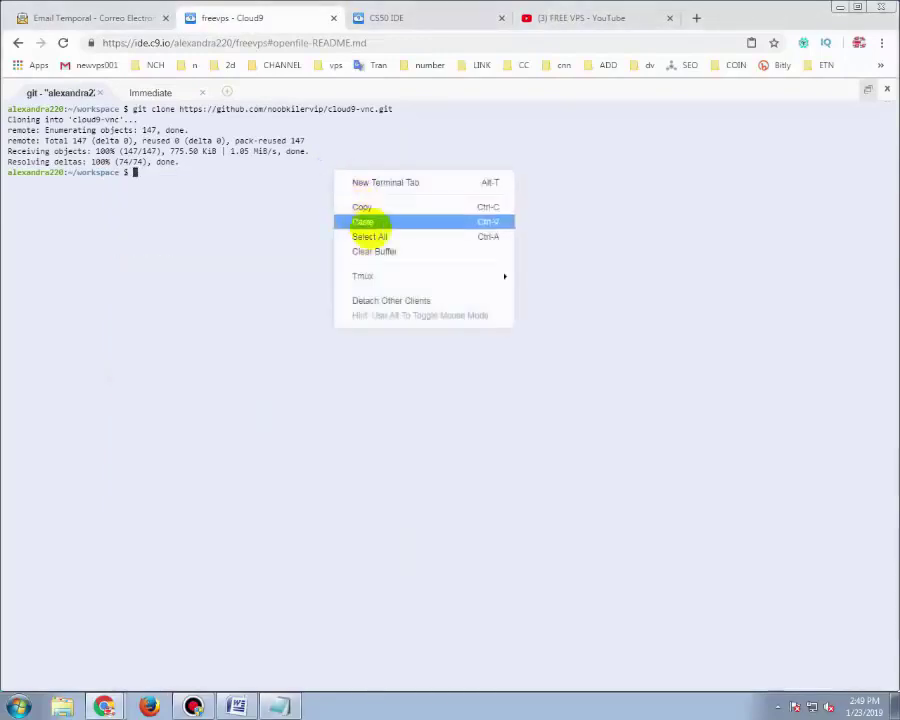
click(382, 220)
key(Return)
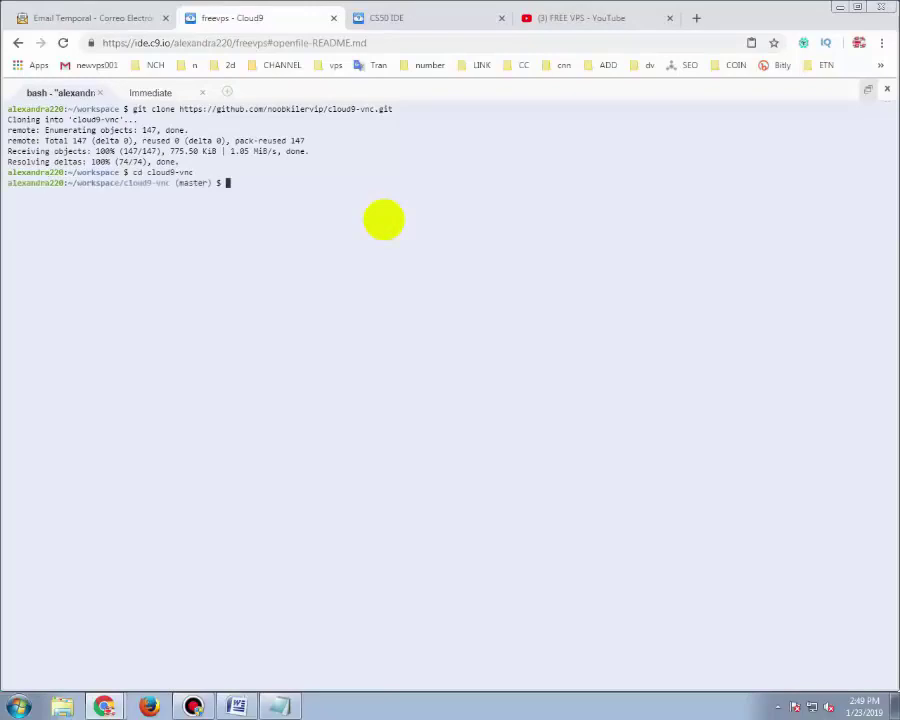
Copy 'sudo apt-get update' from Notepad and paste it at the terminal prompt
click(276, 704)
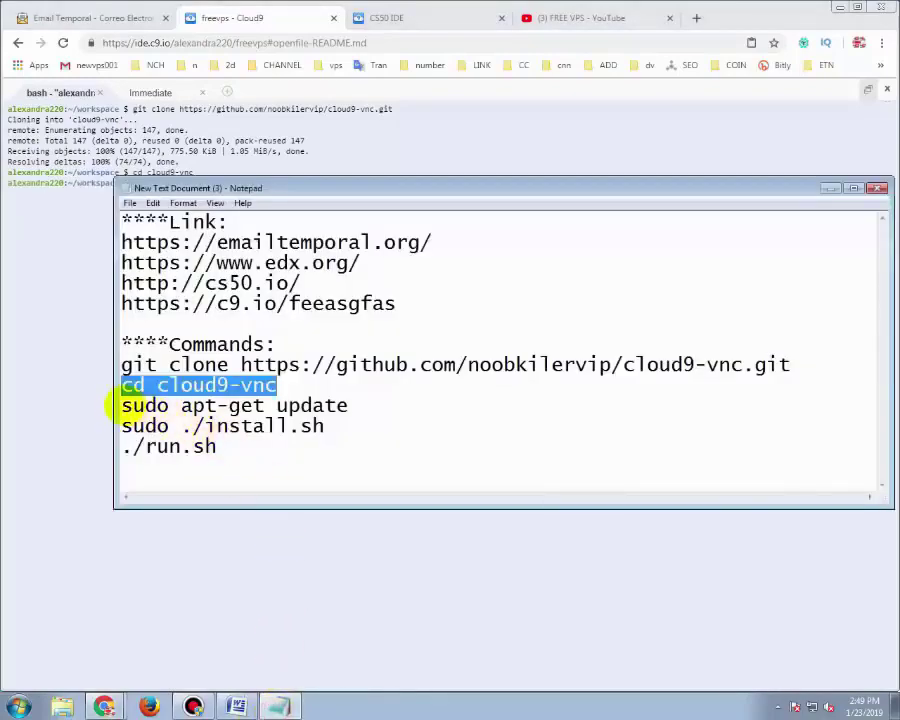
drag(121, 405, 336, 405)
right_click(343, 405)
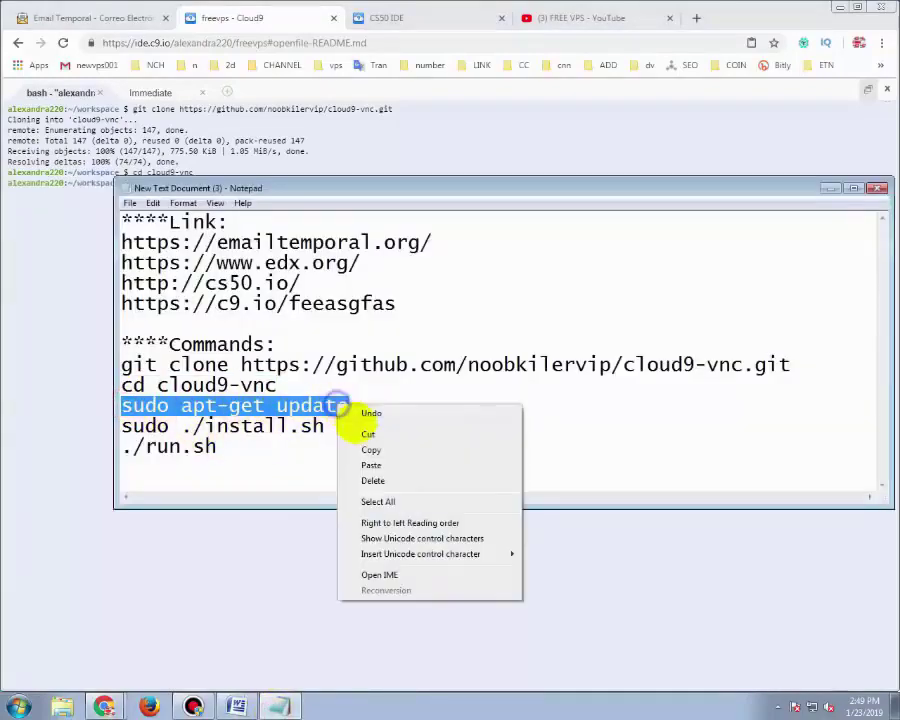
click(372, 444)
right_click(386, 170)
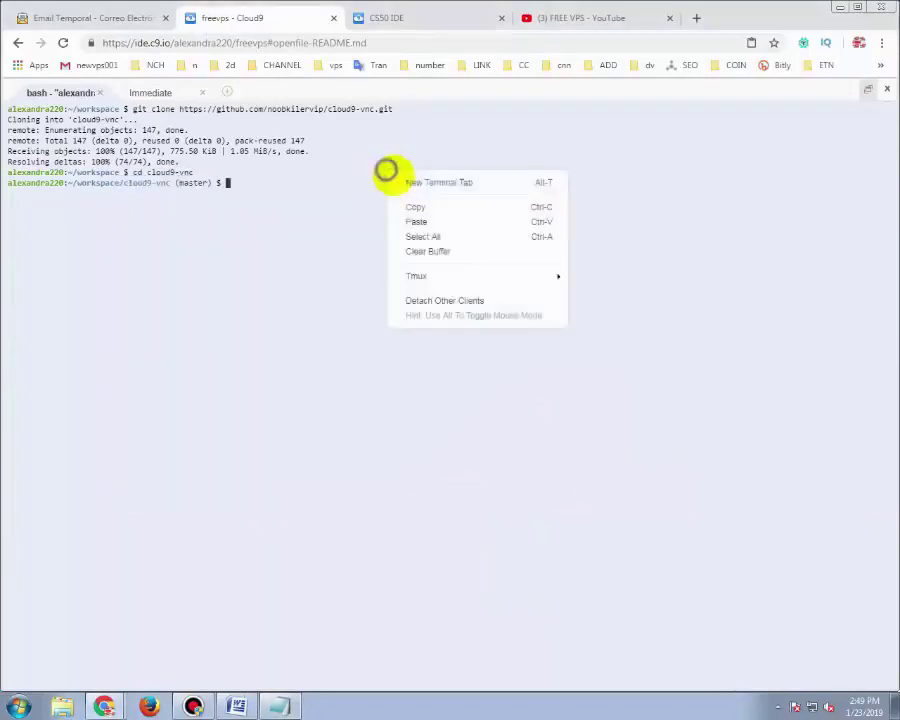
click(438, 220)
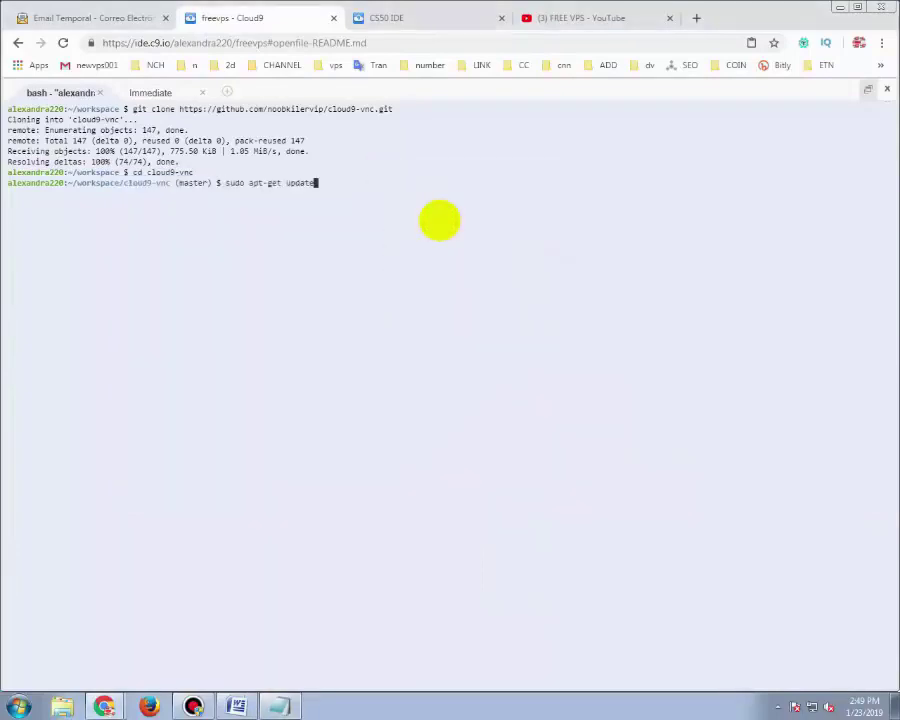